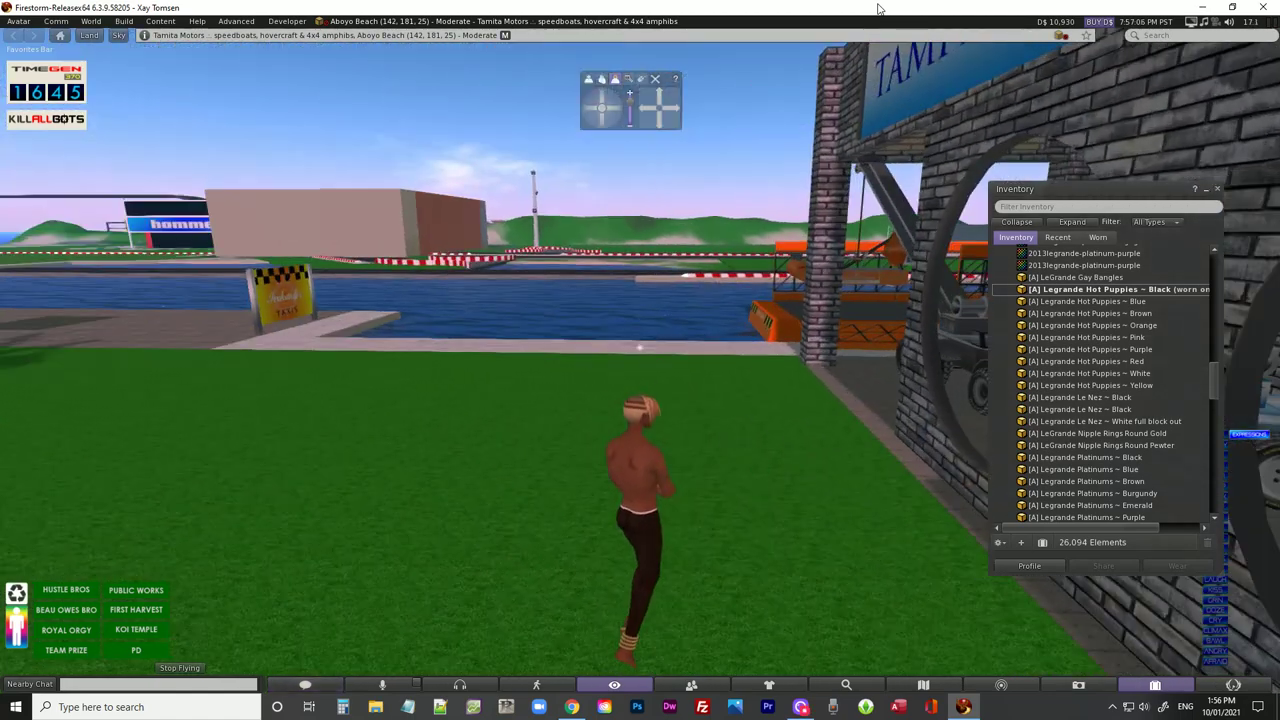
# Move the avatar forward across the lawn to the canal's paved edge and mute the viewer's sound
pyautogui.press('Up')
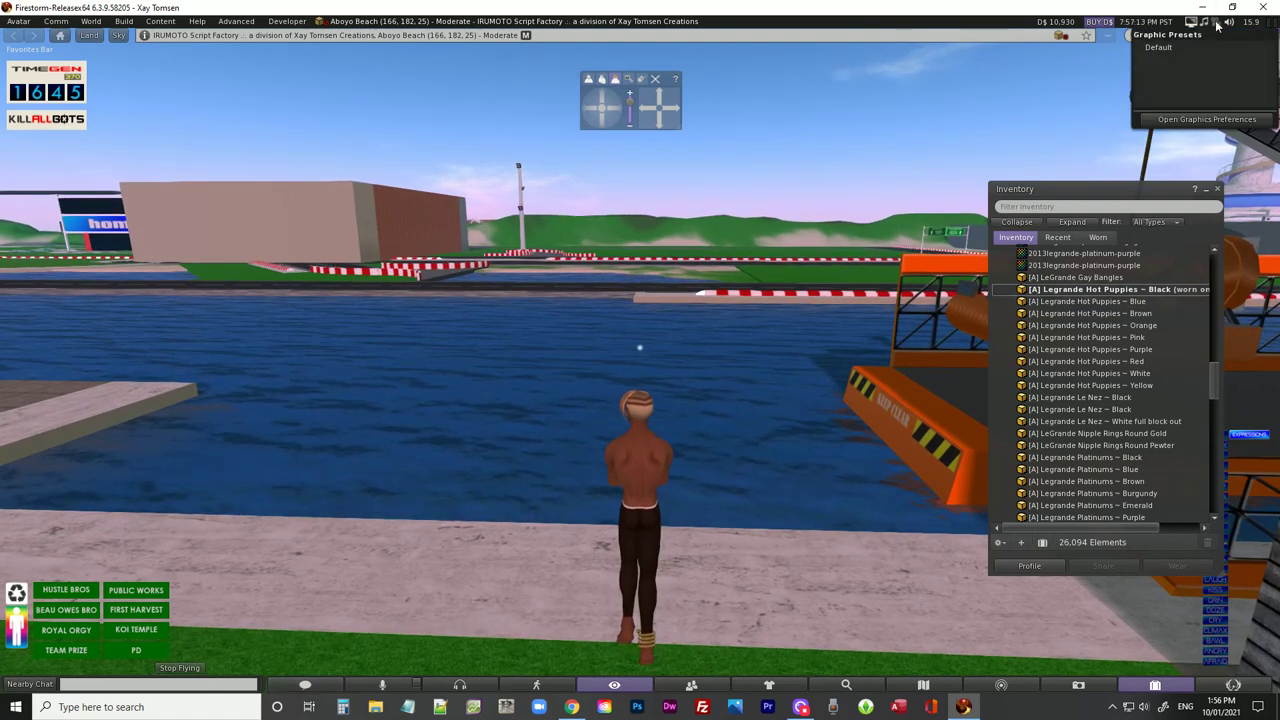
pyautogui.click(1233, 25)
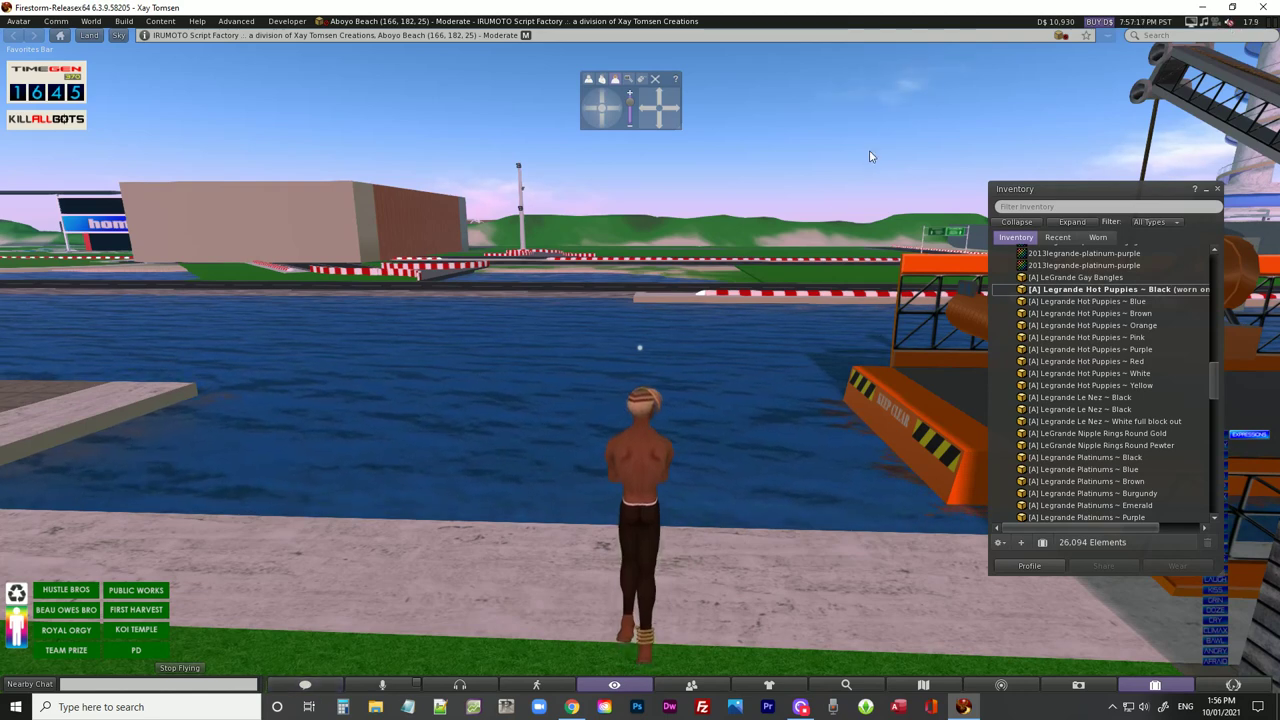
# Fly the avatar out over the canal and follow it past the Irukandji Taxis jetty towards the open water
pyautogui.press('Up')
pyautogui.press('Left')
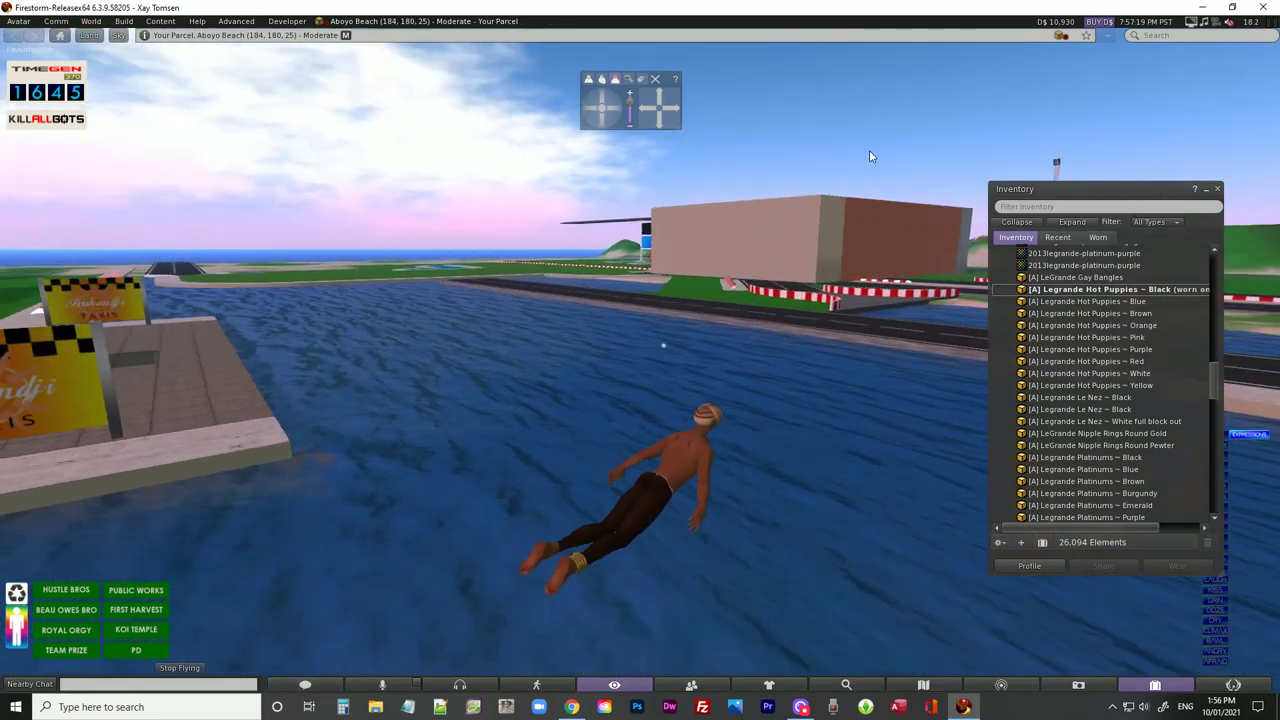
pyautogui.press('Up')
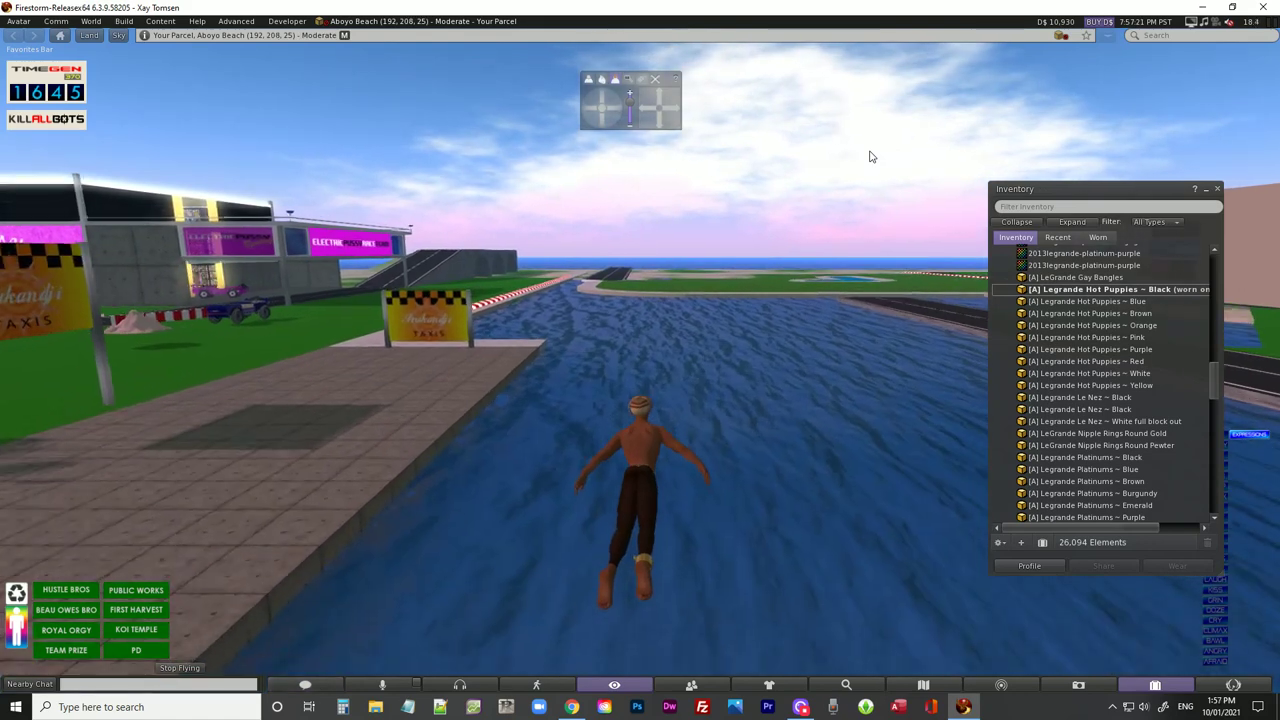
pyautogui.press('Up')
pyautogui.press('Right')
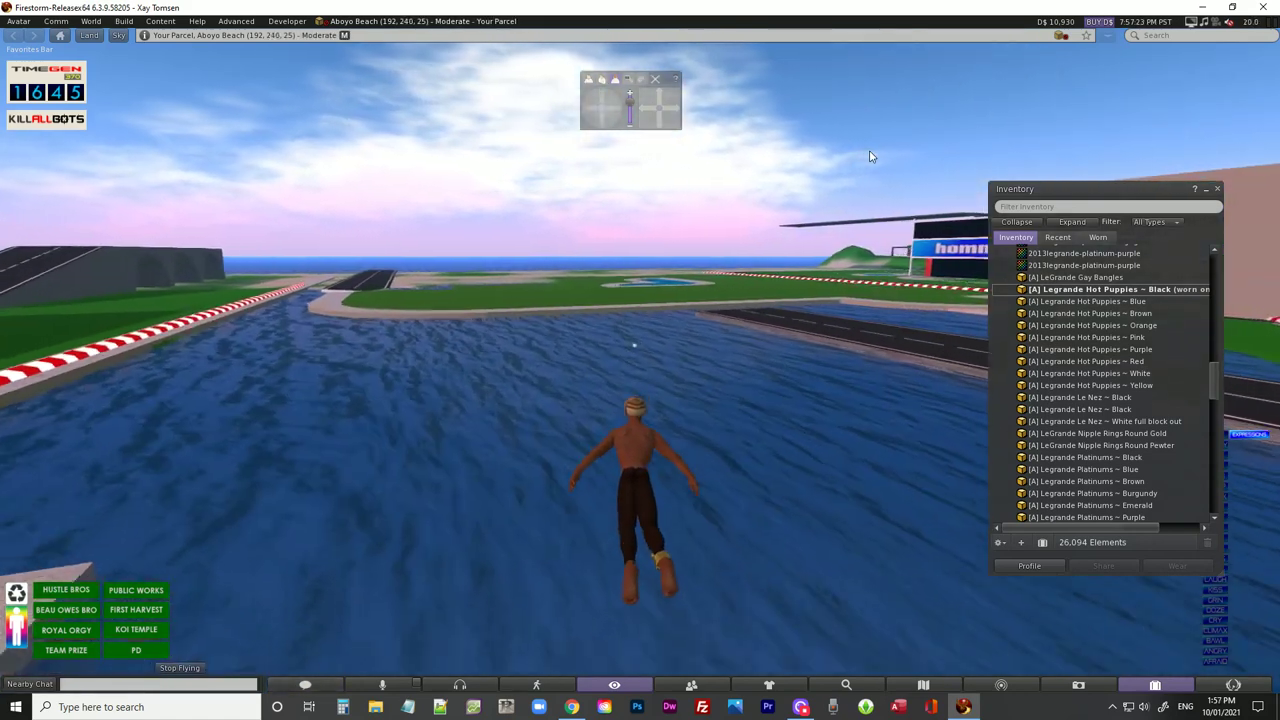
# Turn the avatar around beside the canal road and fly back over the water, facing the Tamita Motors building
pyautogui.press('Up')
pyautogui.press('Right')
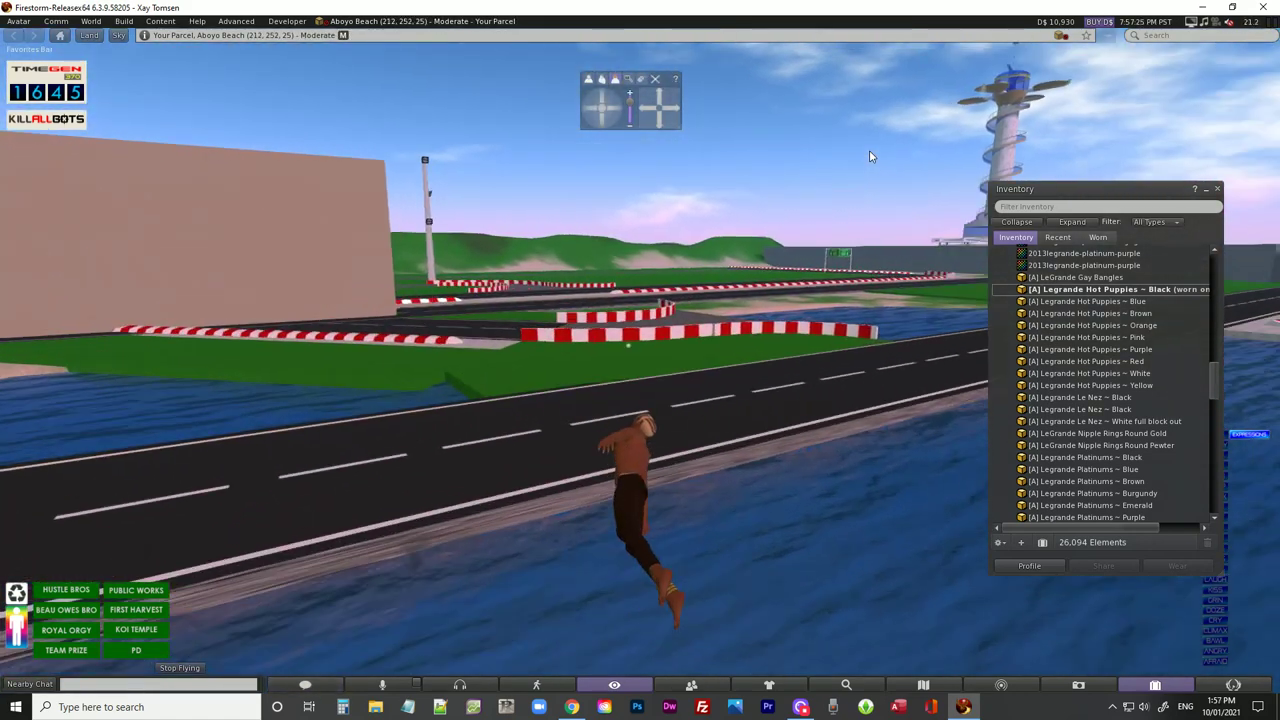
pyautogui.press('Up')
pyautogui.press('Right')
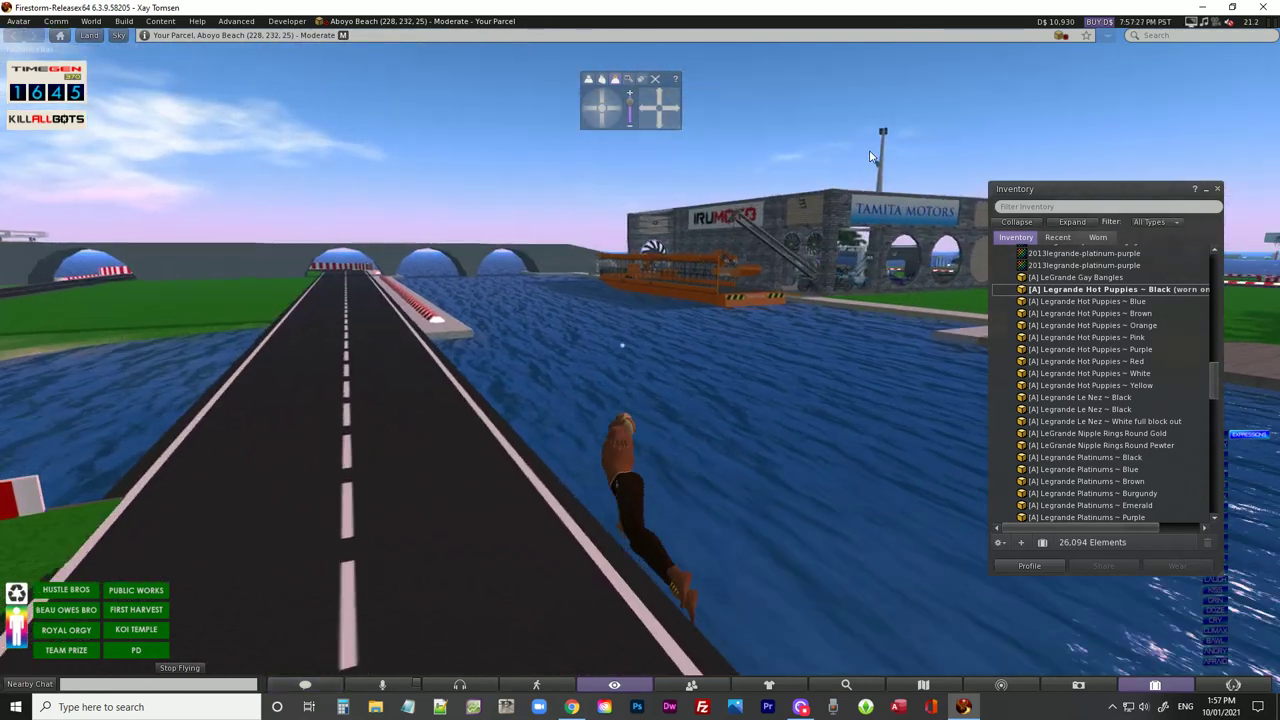
pyautogui.press('Up')
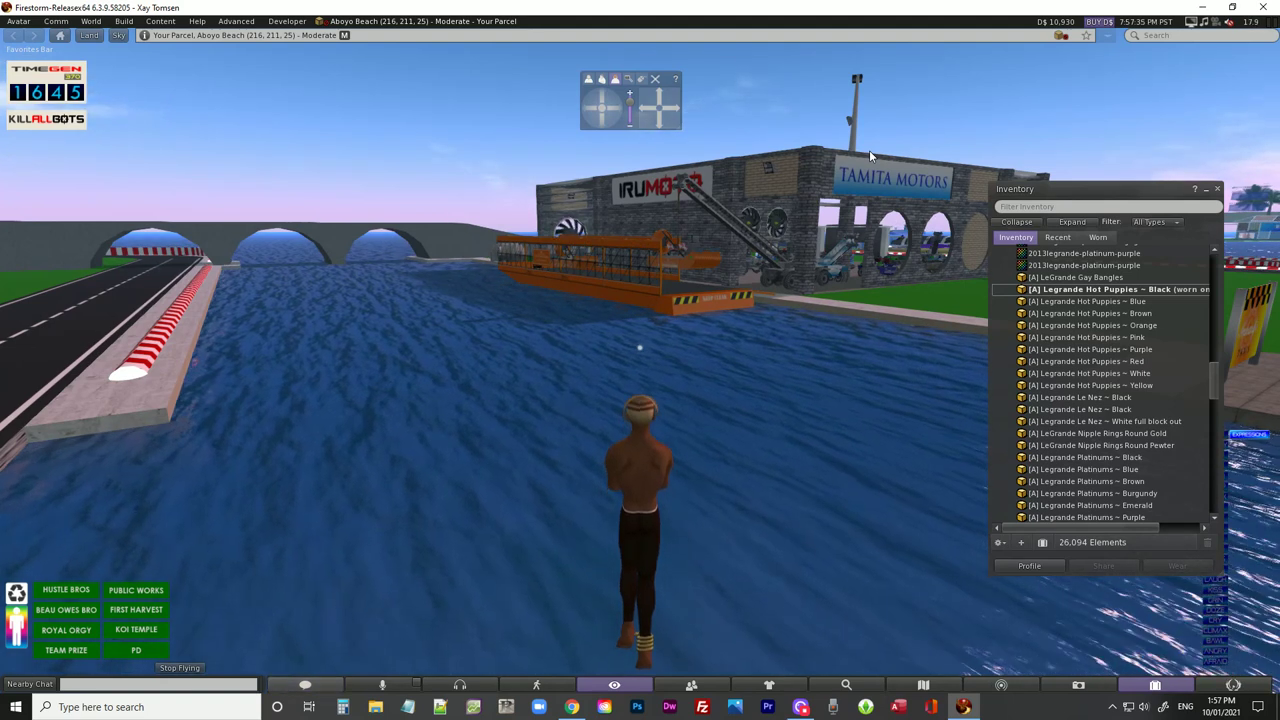
# Fly the avatar across the canal to the bank in front of the lawn beside Tamita Motors
pyautogui.press('Up')
pyautogui.press('Right')
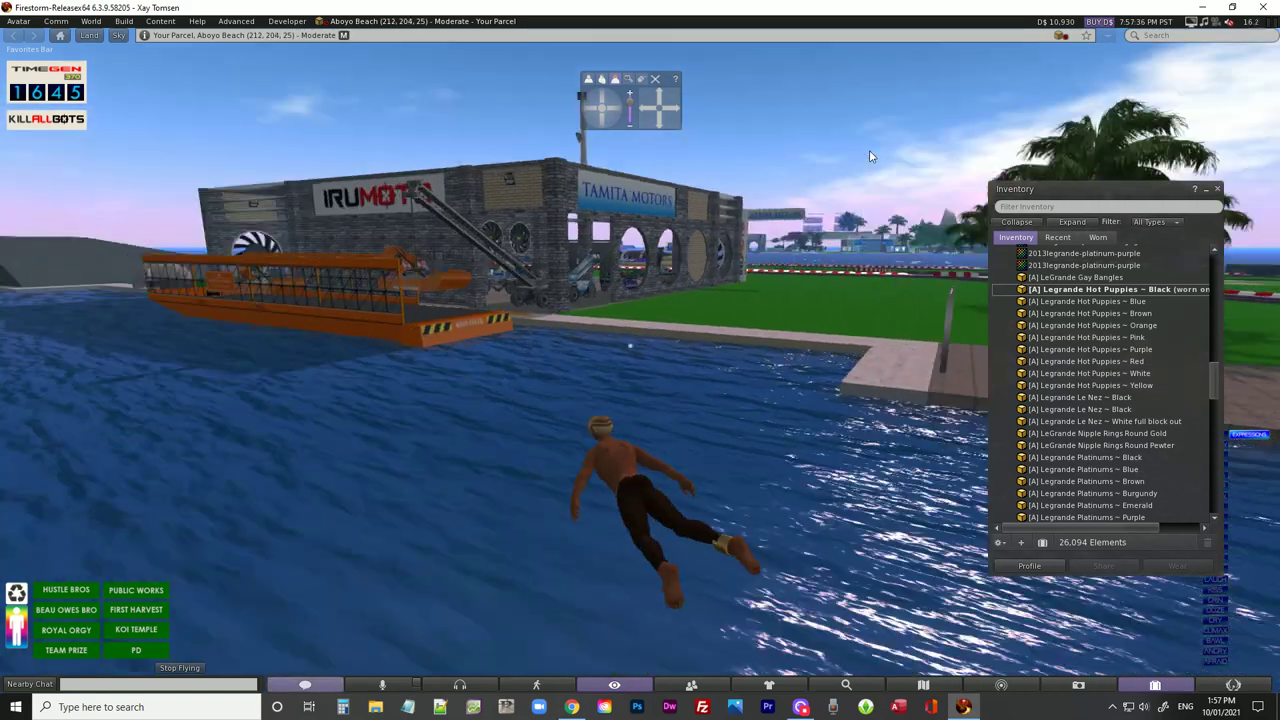
pyautogui.press('Up')
pyautogui.press('Right')
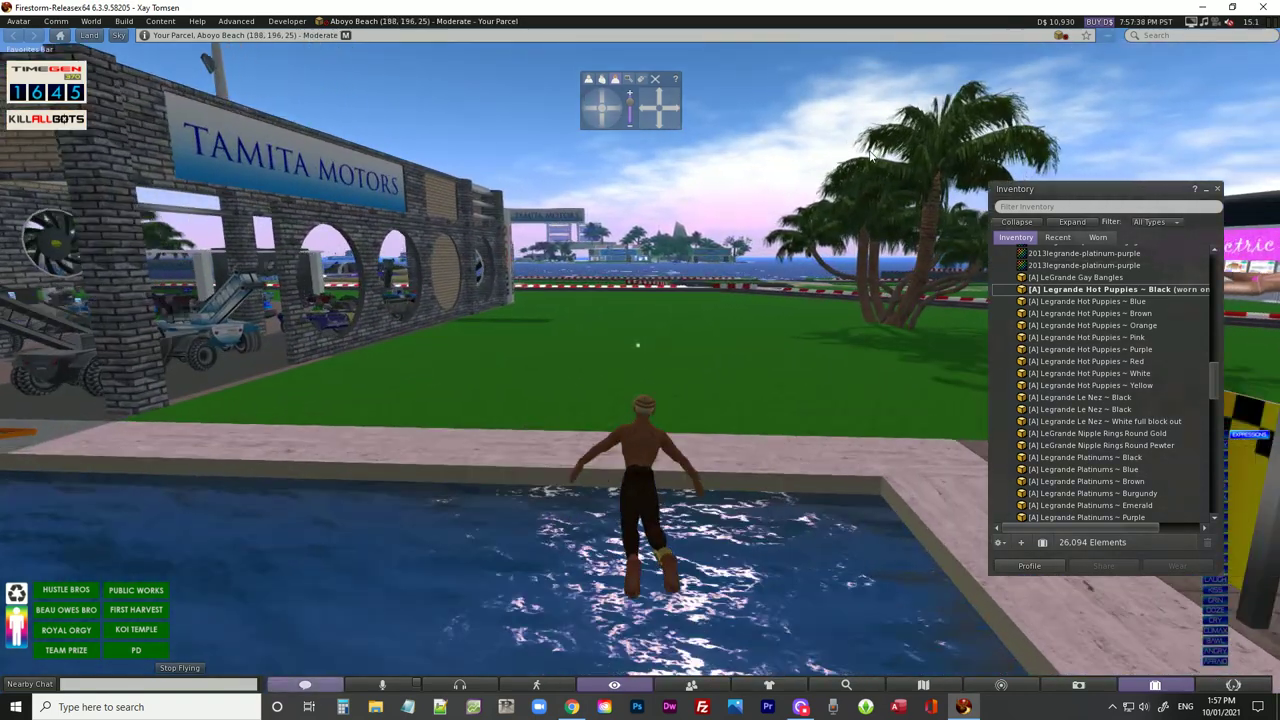
# Fly the avatar over the lawn past the Tamita Motors sign and across the race track to the grass before the coastal road
pyautogui.press('Up')
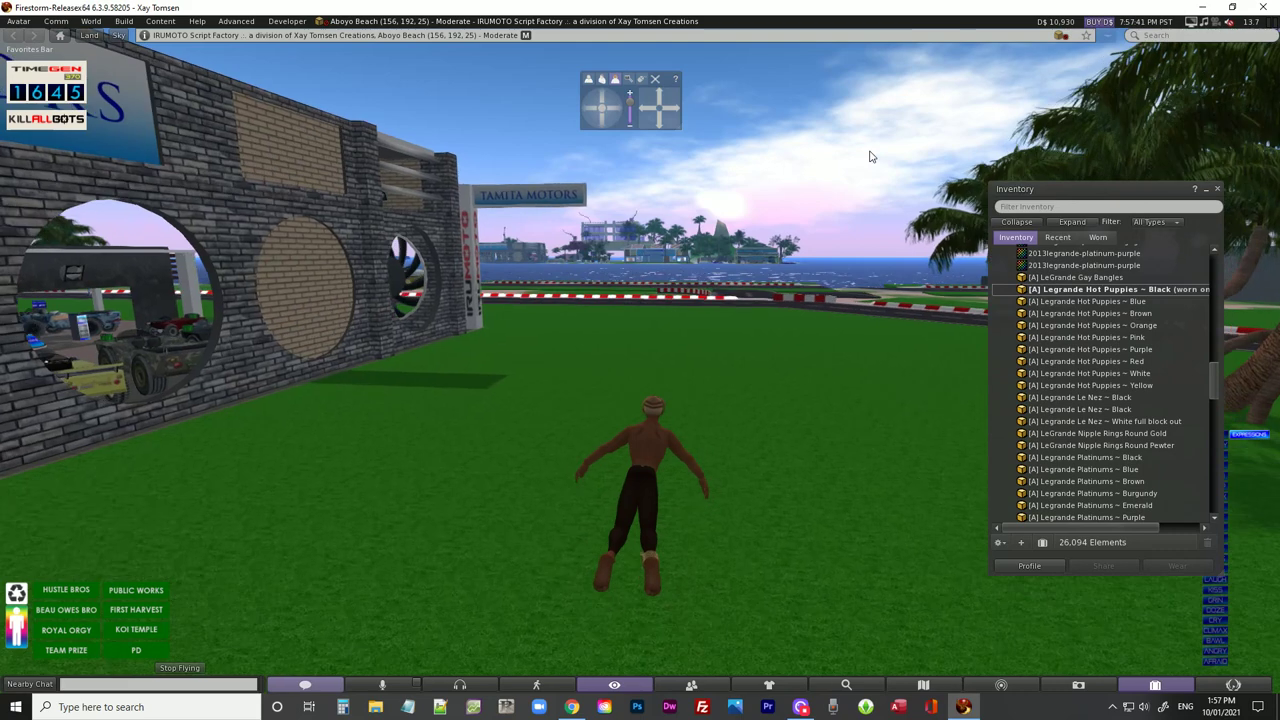
pyautogui.press('Up')
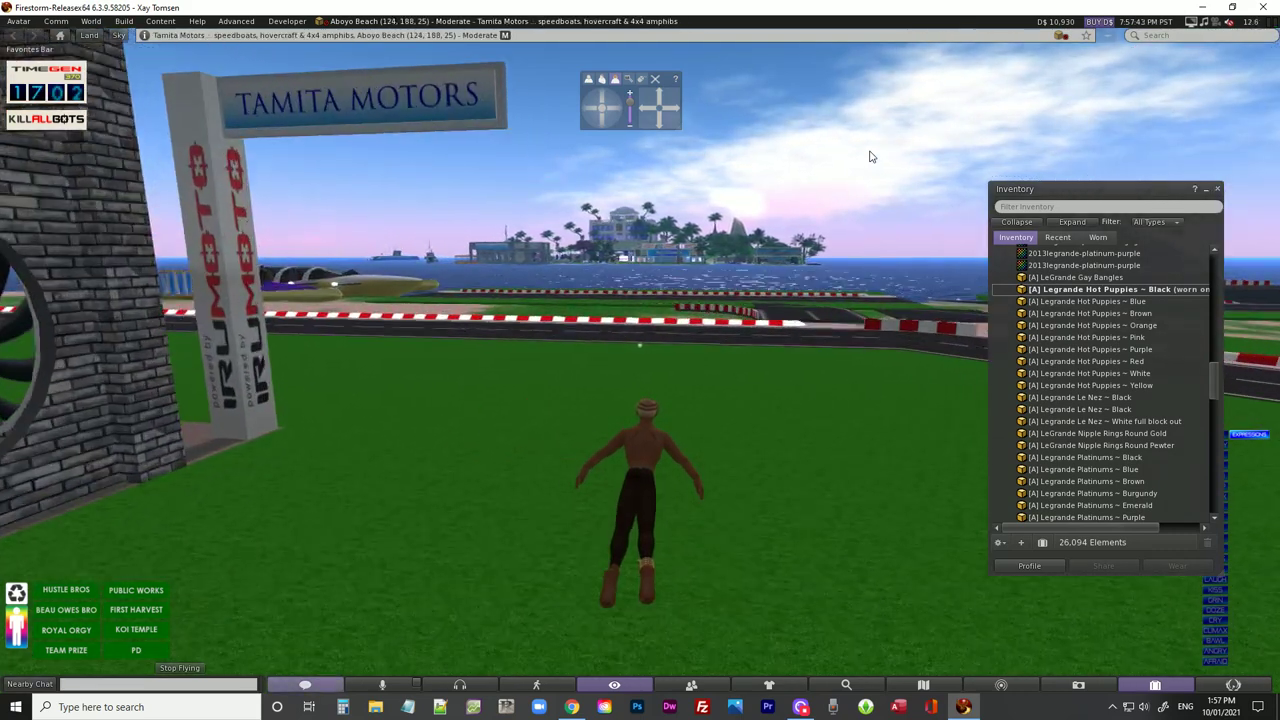
pyautogui.press('Up')
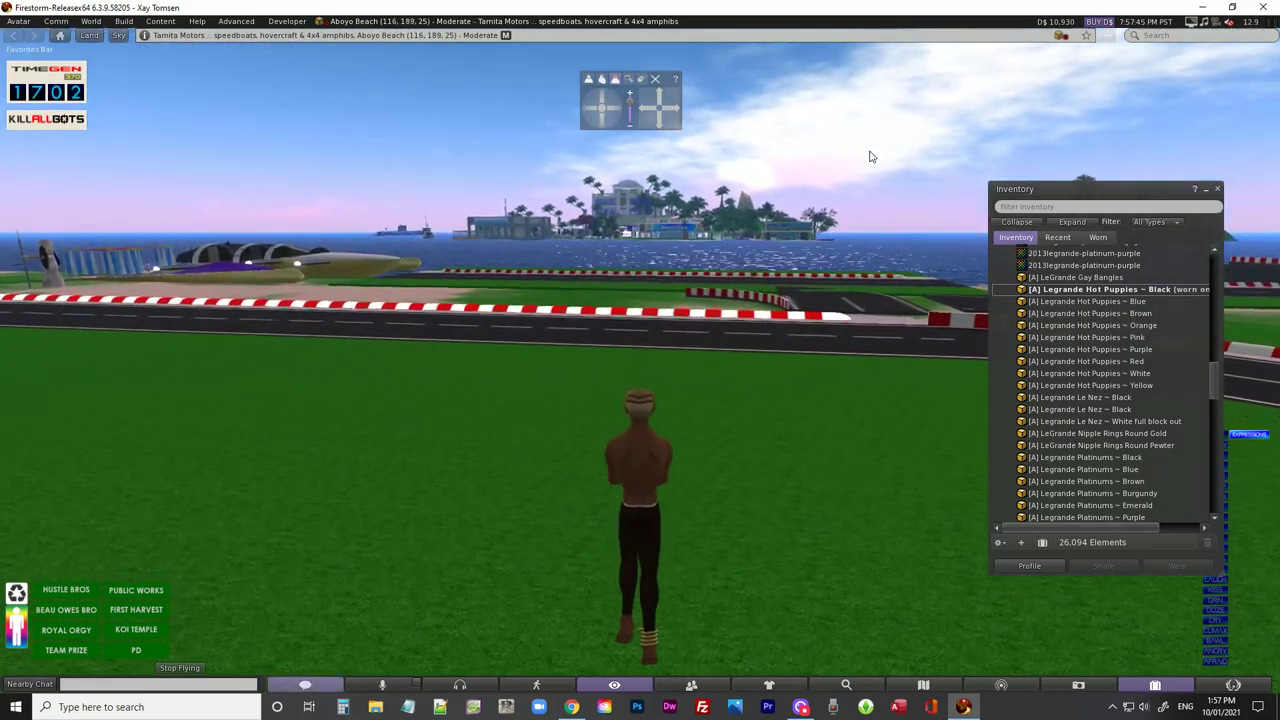
pyautogui.press('Up')
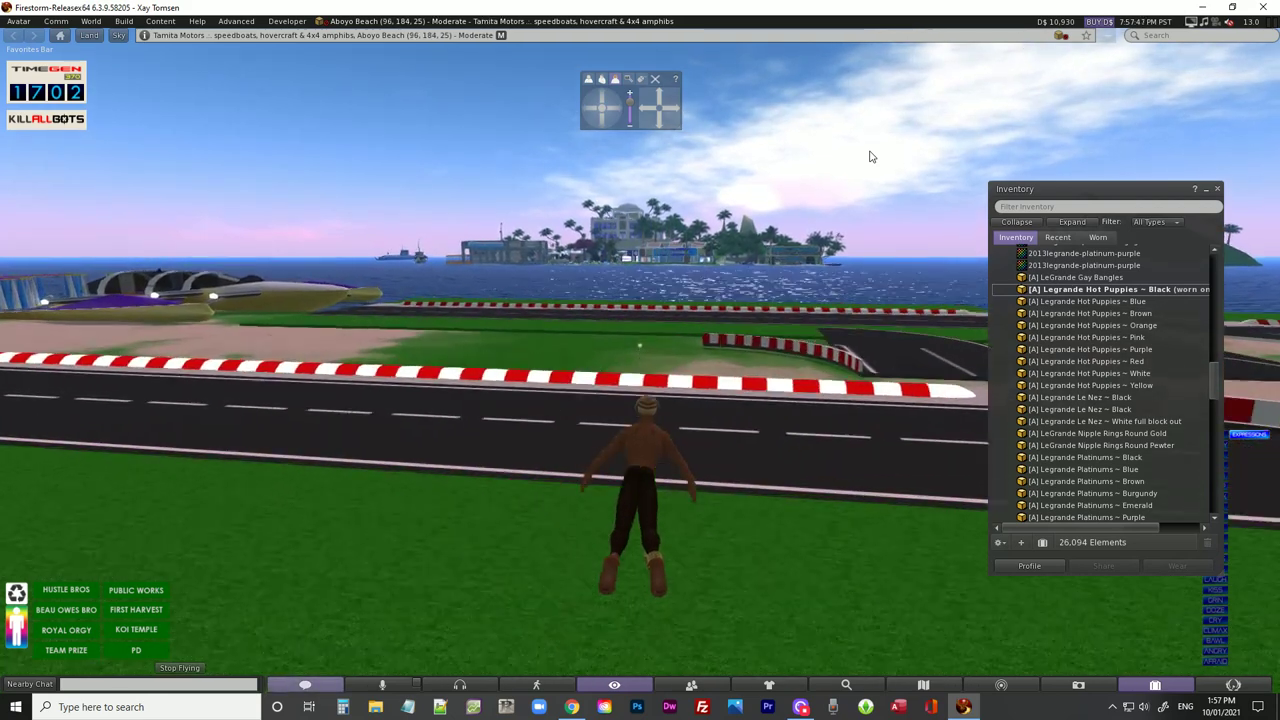
pyautogui.press('Up')
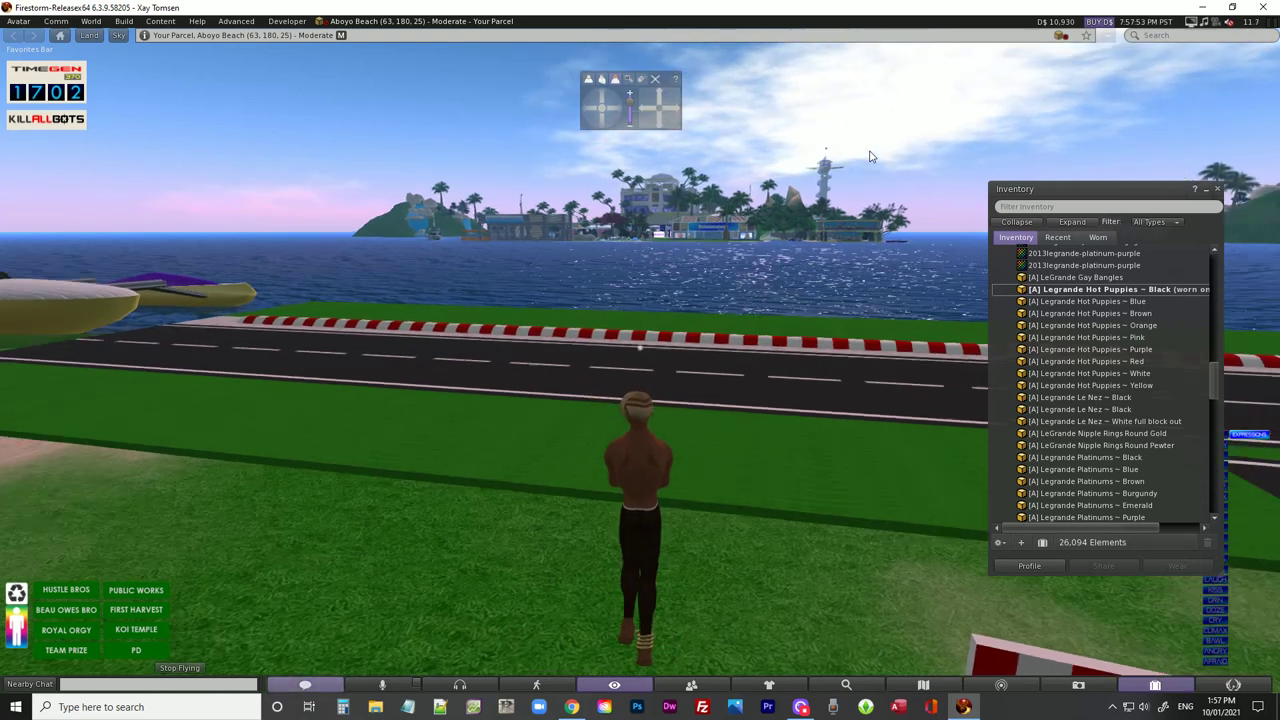
# Turn the avatar towards the island across the water and cross the coastal road to the grass at the shoreline
pyautogui.press('Left')
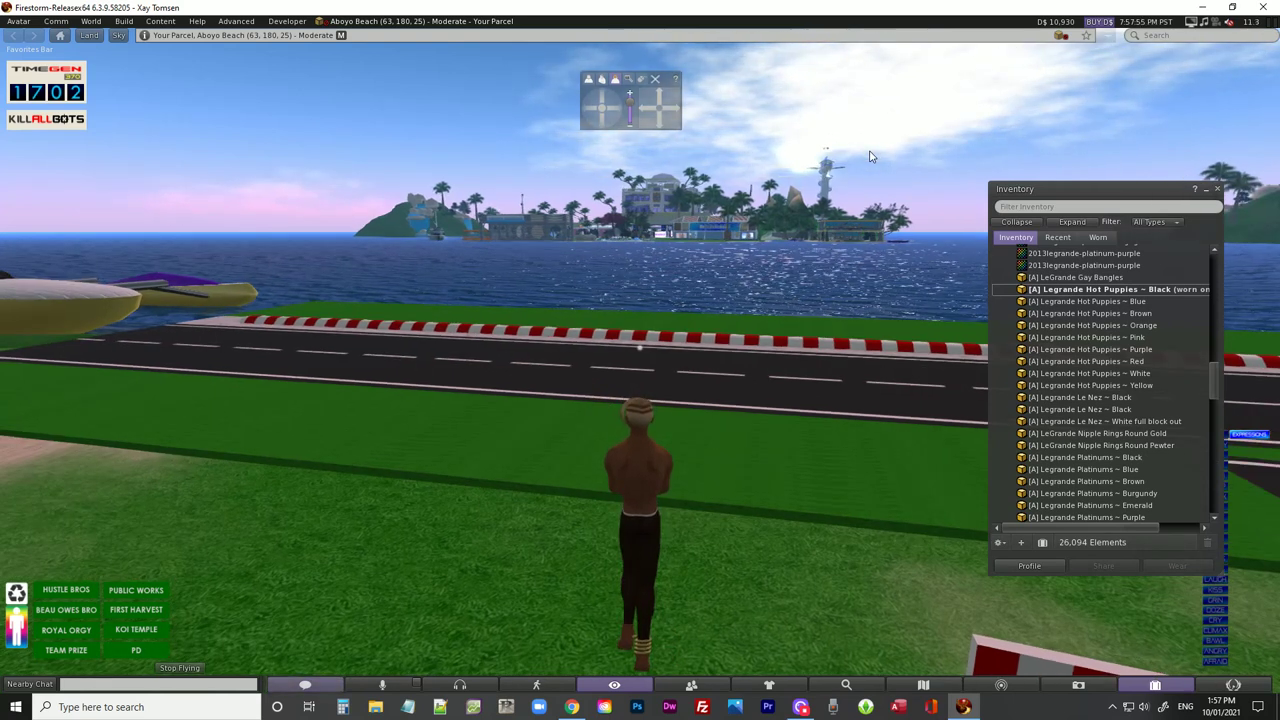
pyautogui.press('Right')
pyautogui.press('Right')
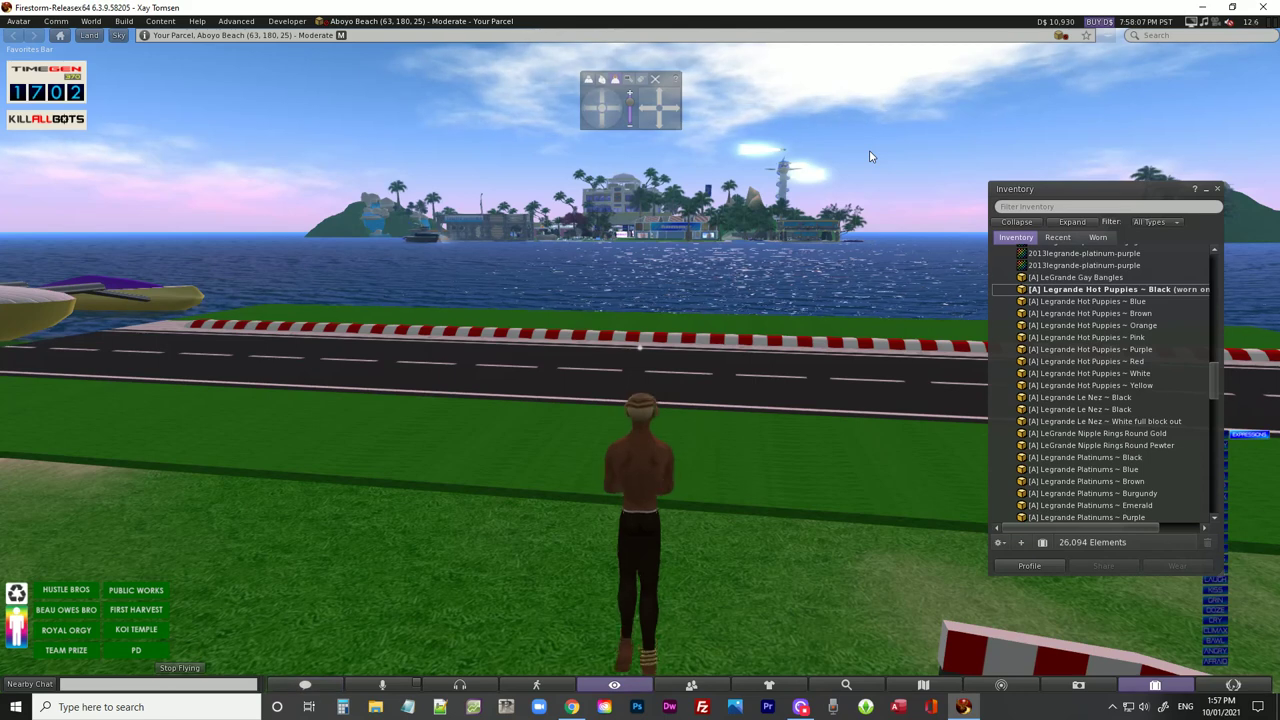
pyautogui.press('Up')
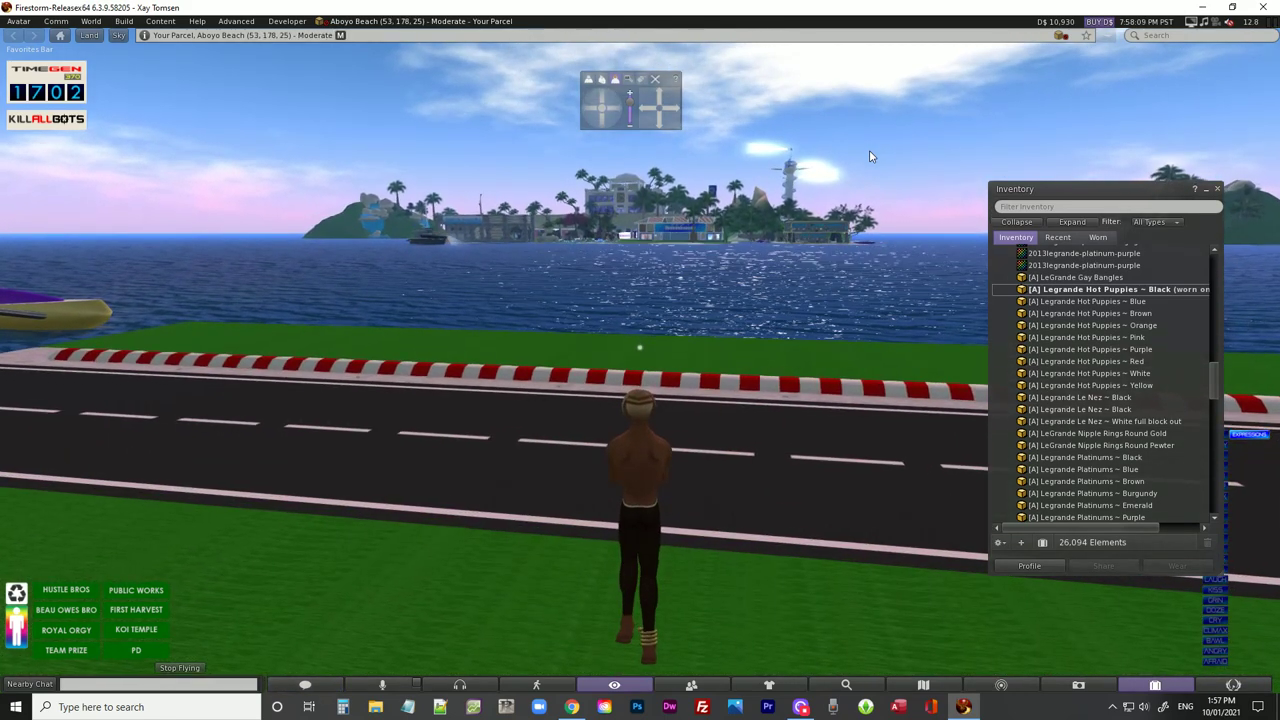
pyautogui.press('Left')
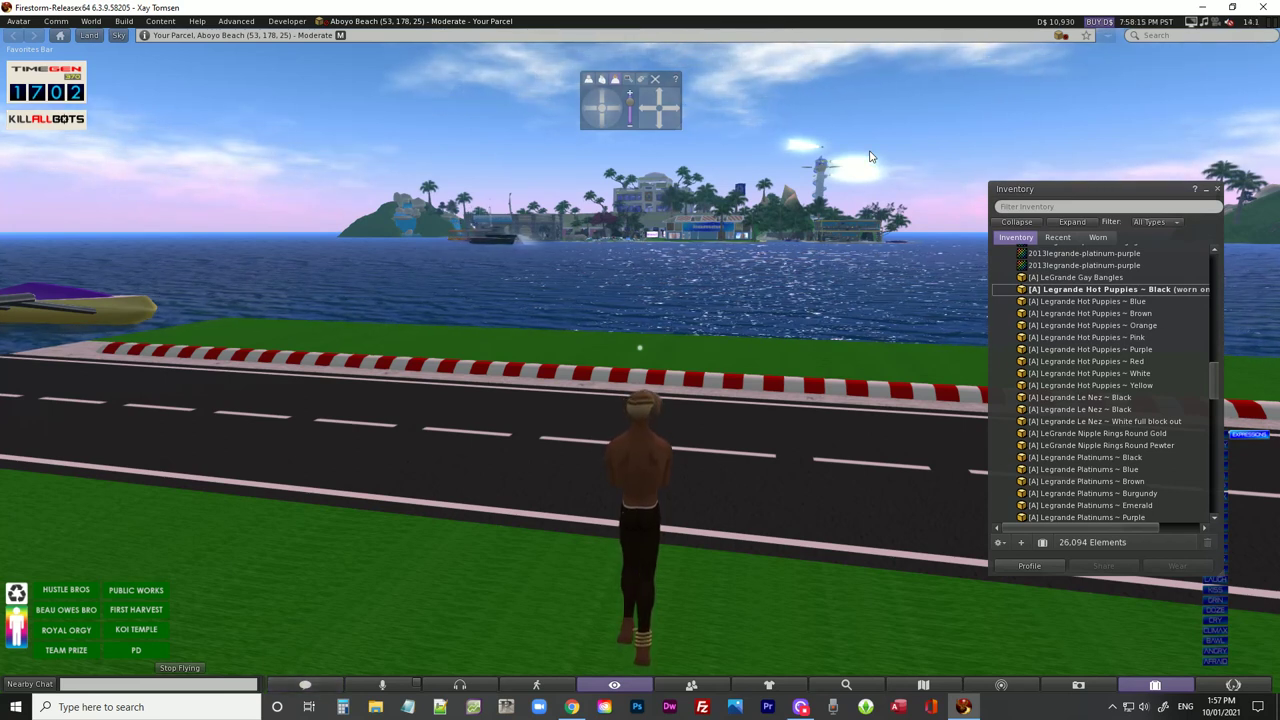
pyautogui.press('Up')
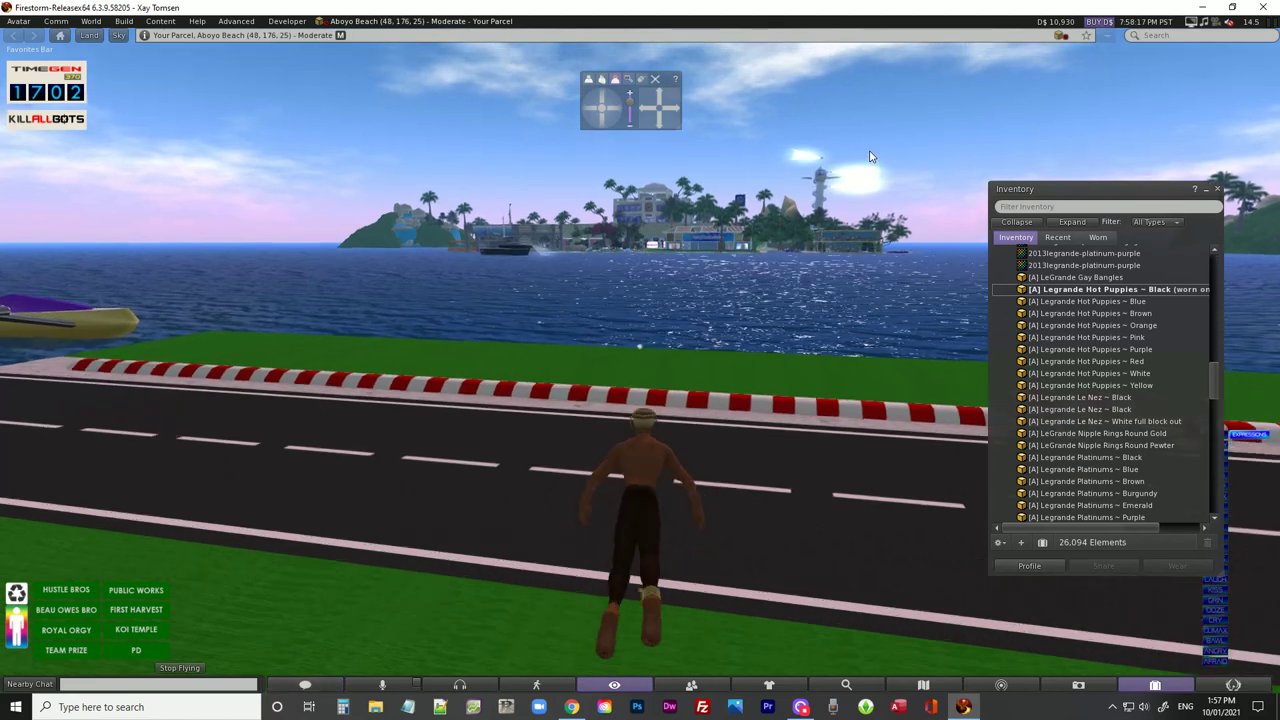
pyautogui.press('Left')
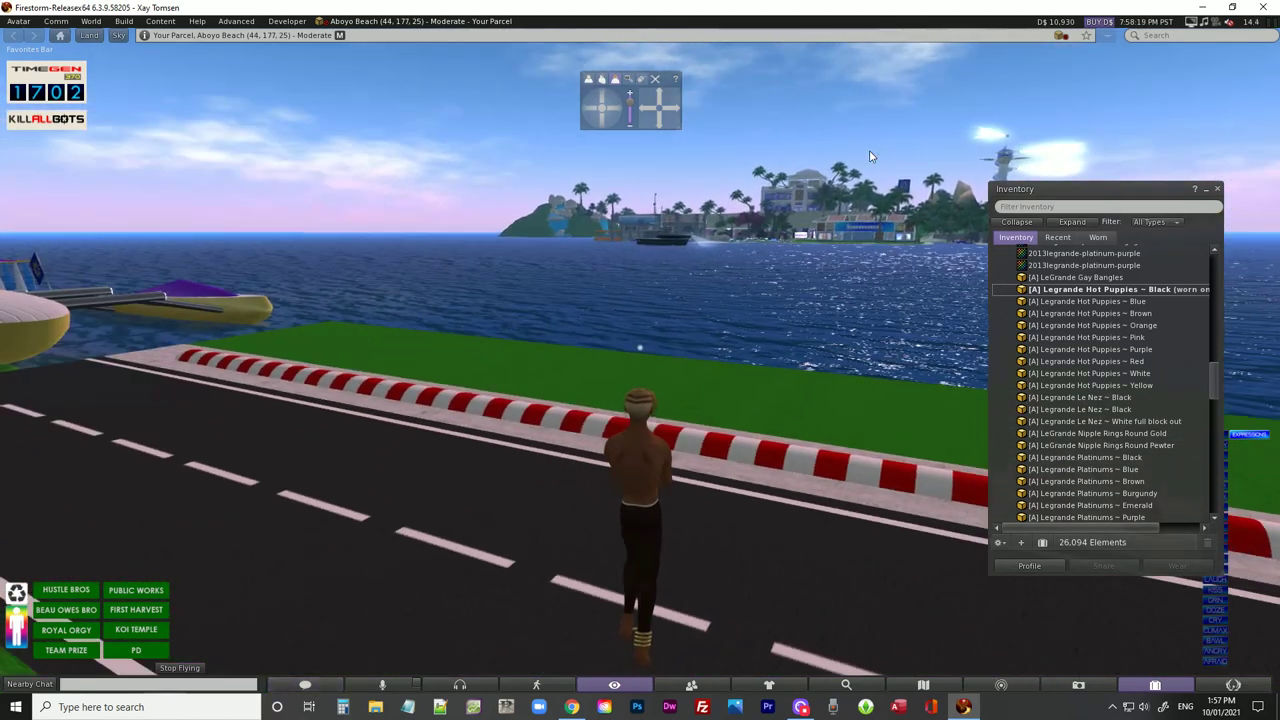
pyautogui.press('Up')
pyautogui.press('Up')
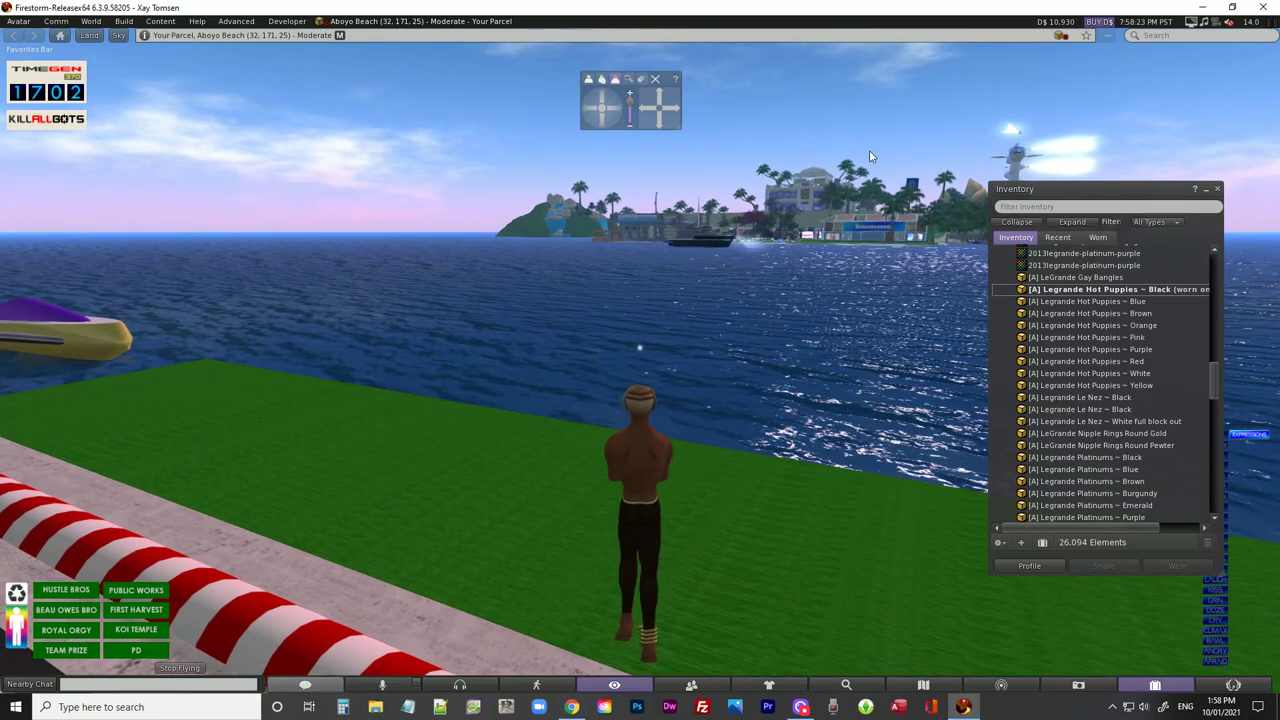
# Examine both islands and the avatar's location on the world map at a wider zoom, and close the map
pyautogui.click(922, 687)
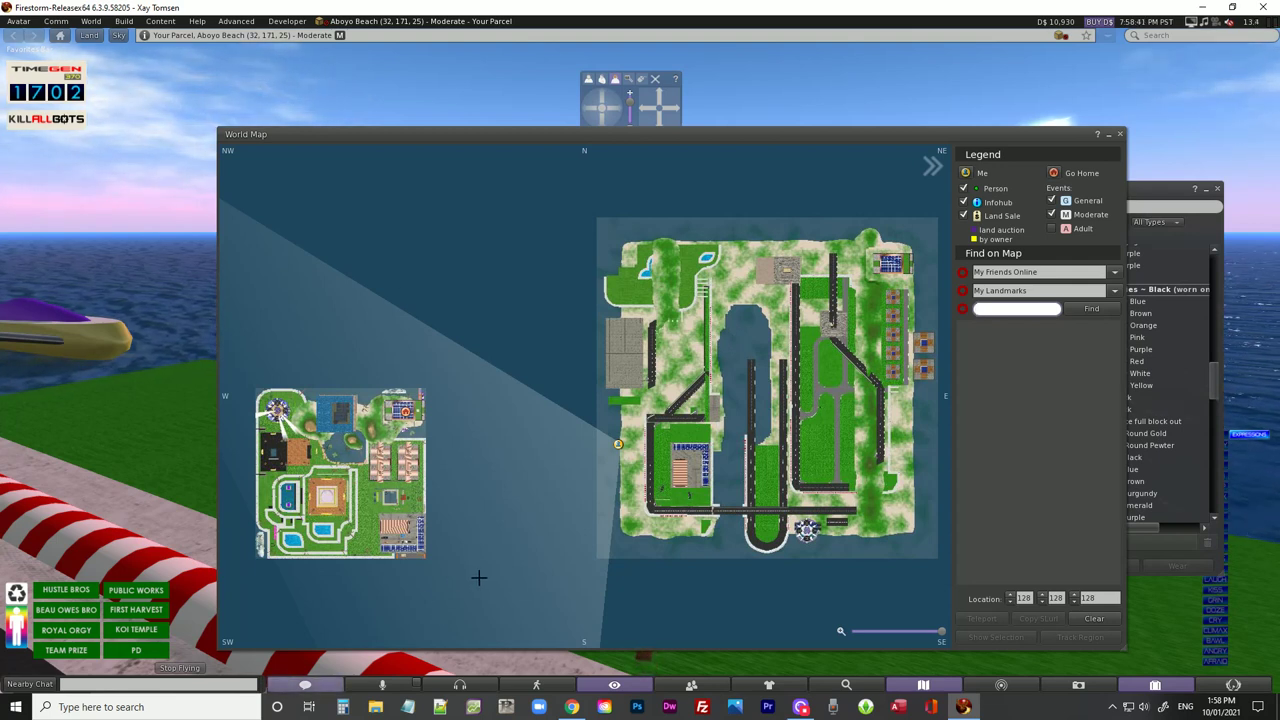
pyautogui.scroll(-2, 484, 538)
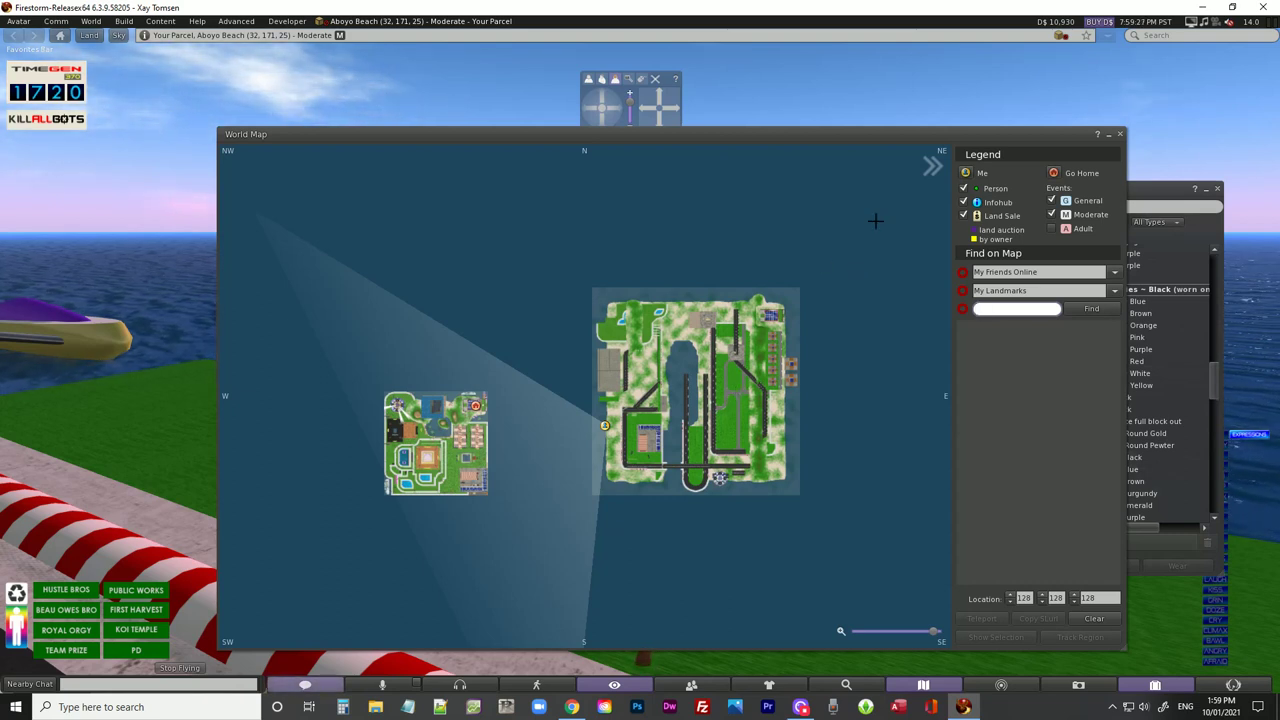
pyautogui.click(1121, 136)
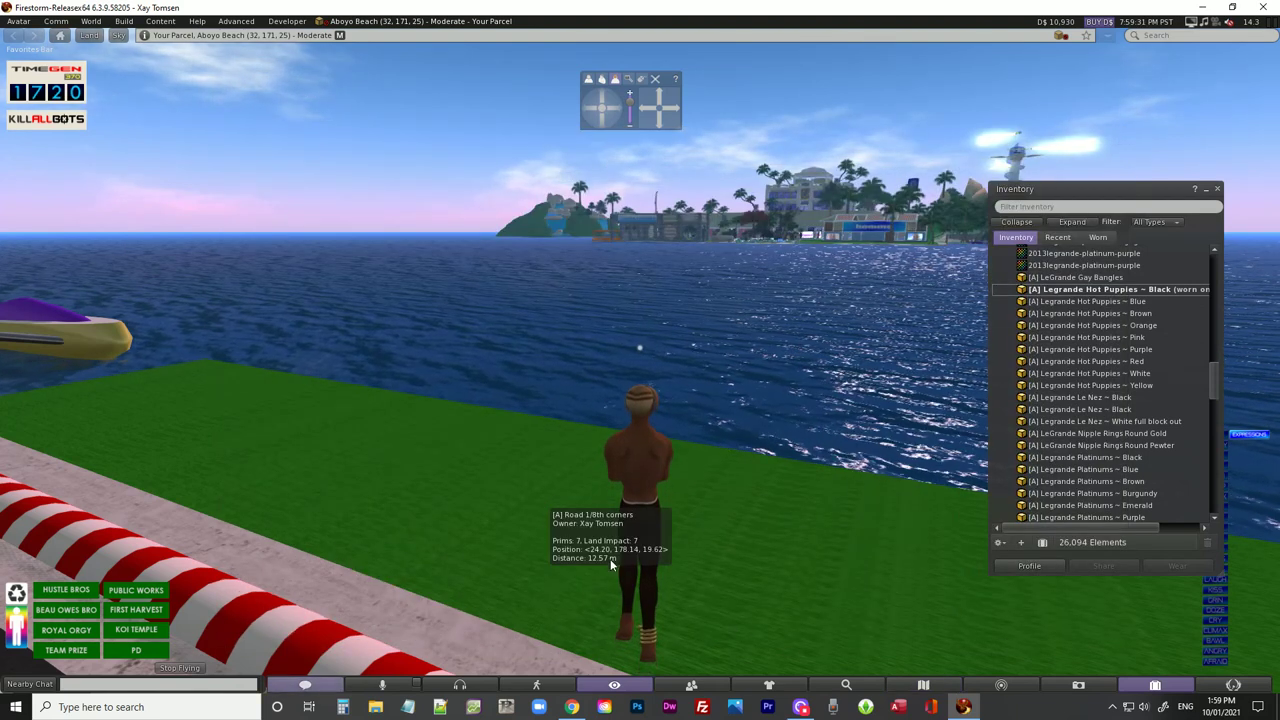
# Teleport from the world map to the lower-right corner of the smaller island, Arius
pyautogui.click(922, 686)
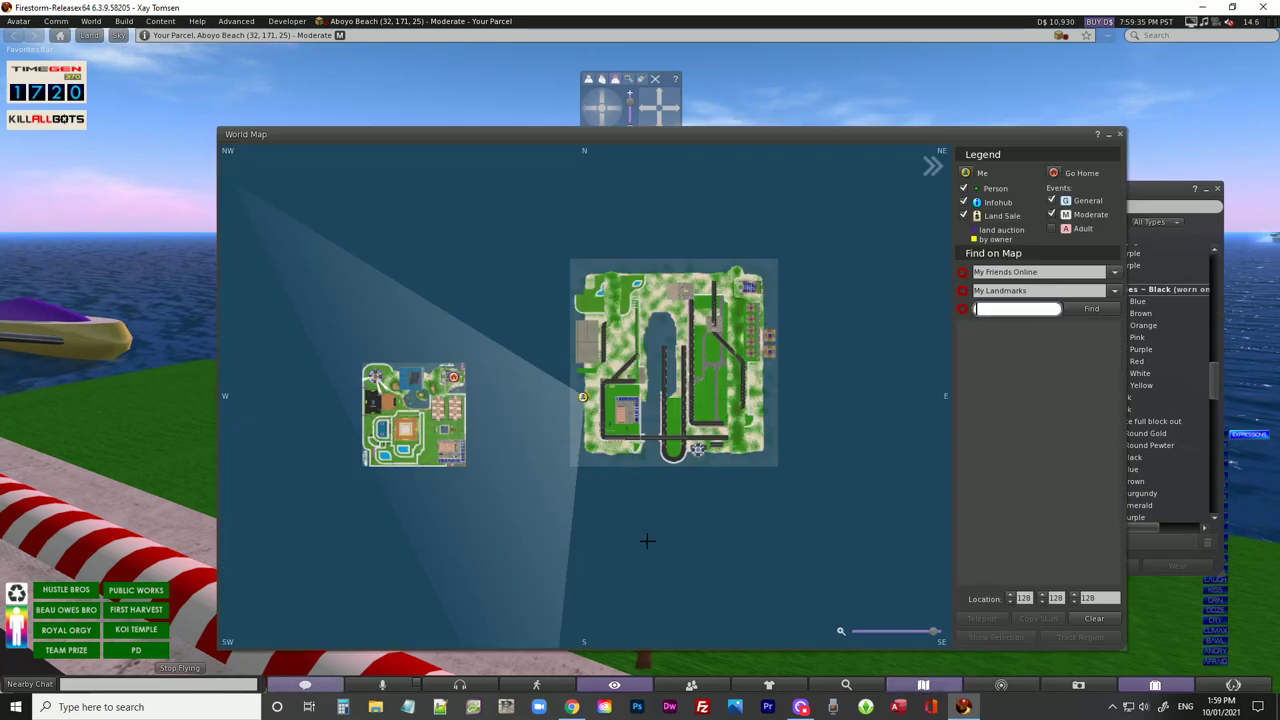
pyautogui.doubleClick(444, 453)
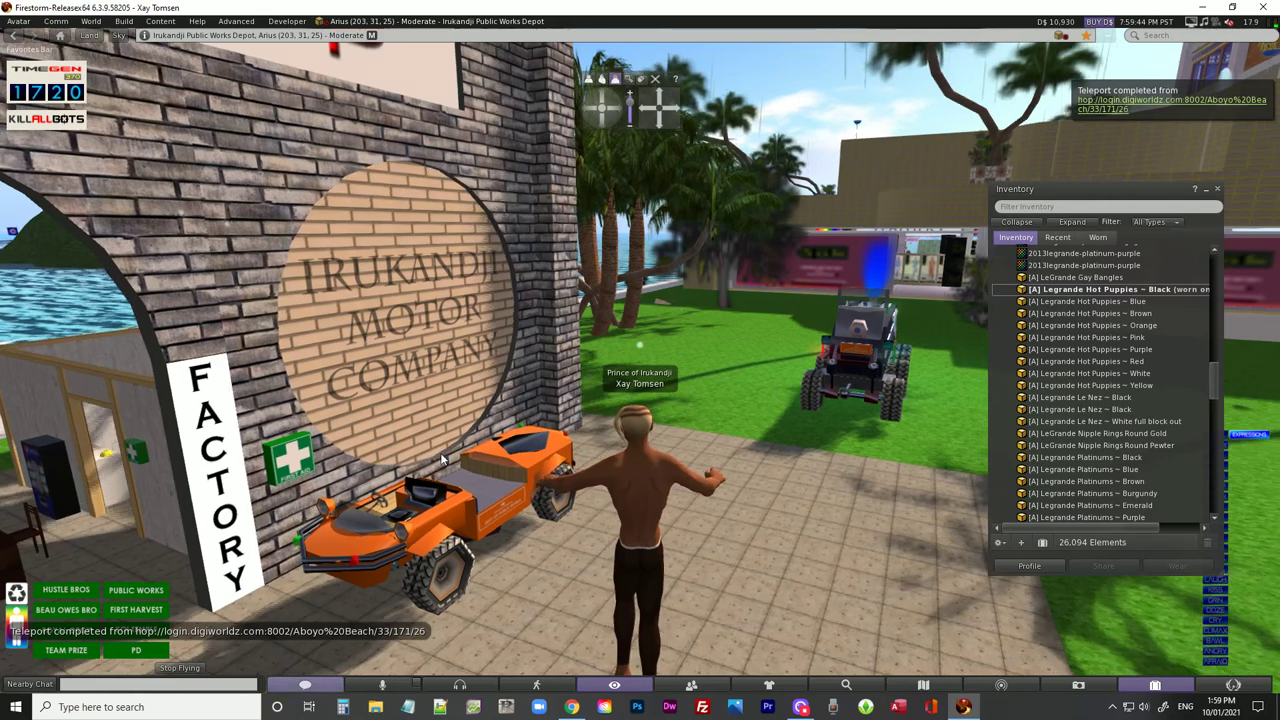
# Move the avatar from the Irukandji Motor Company factory past the parked vehicle to the palms near the water
pyautogui.press('Right')
pyautogui.press('Up')
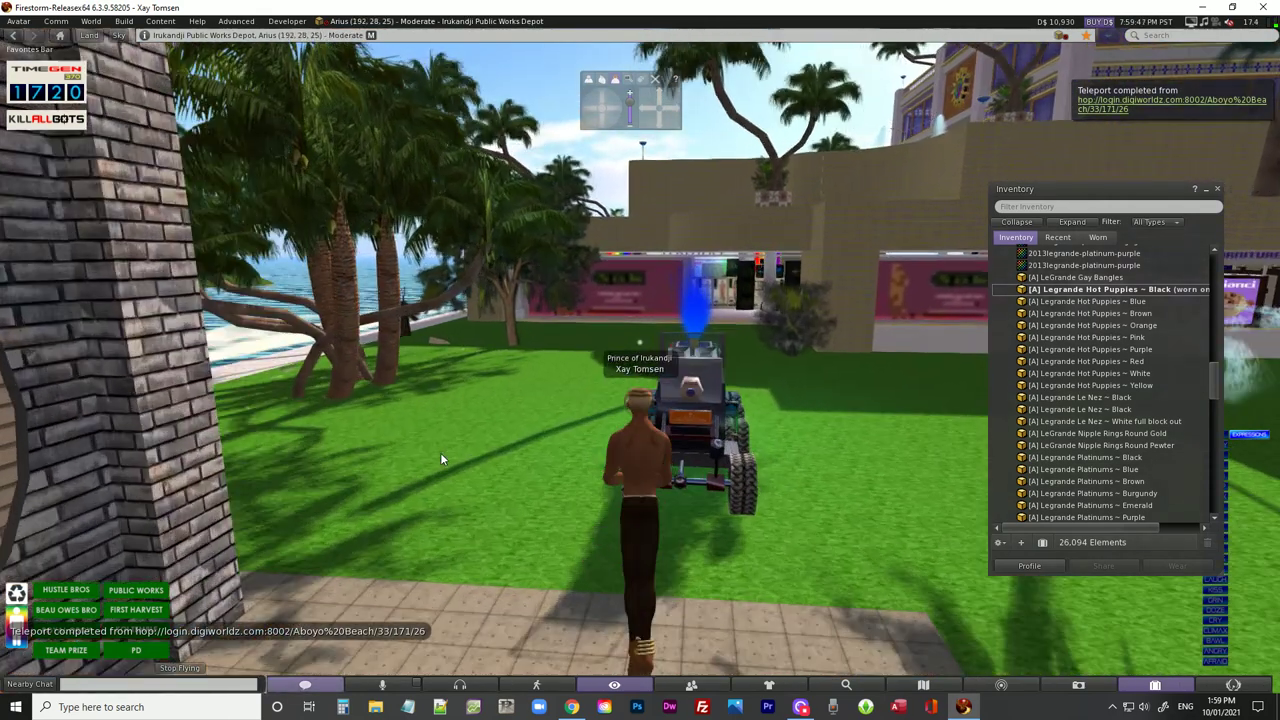
pyautogui.press('Left')
pyautogui.press('Left')
pyautogui.press('Up')
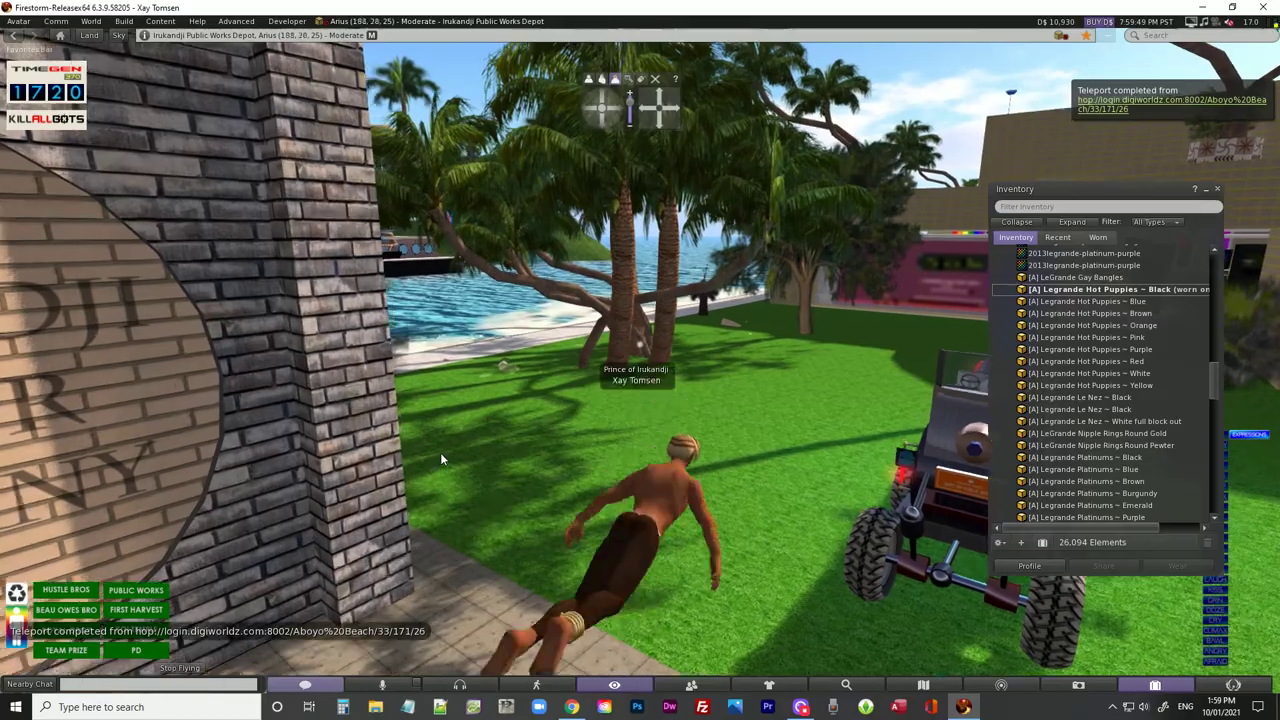
pyautogui.press('Left')
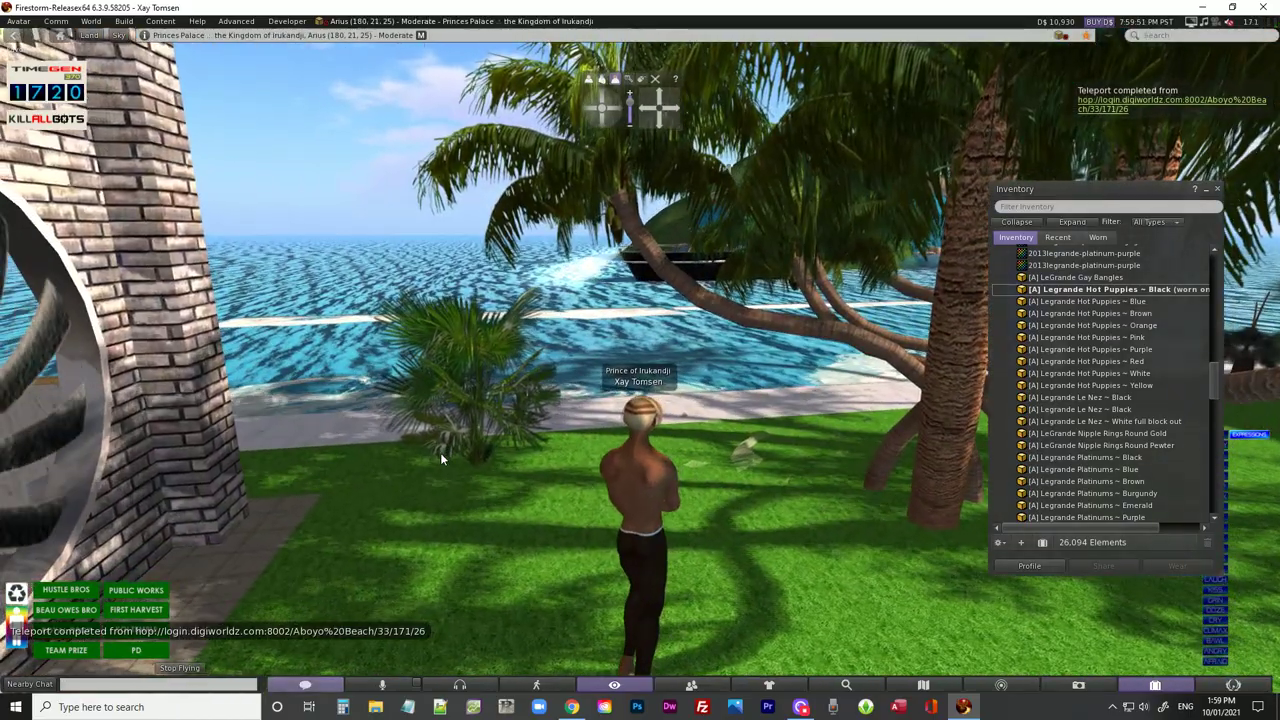
# Fly the avatar up above the palms to a height of 45 m and face the waterfall island
pyautogui.press('Up')
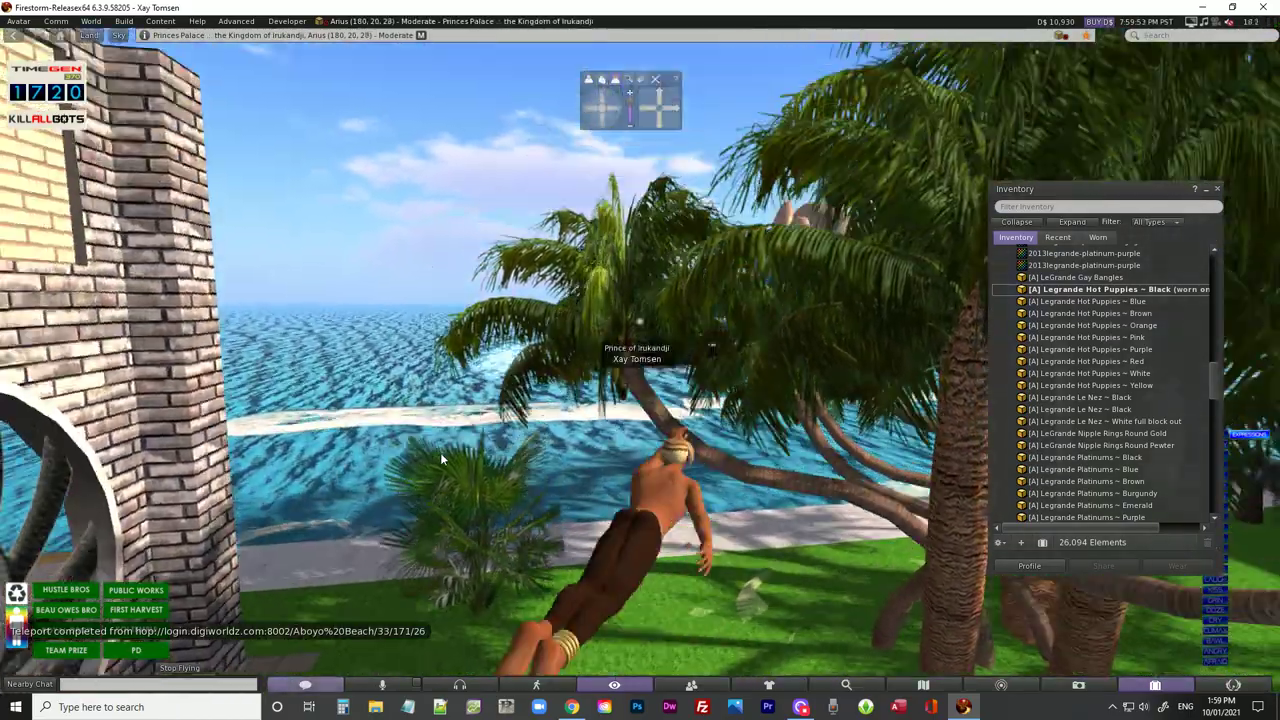
pyautogui.press('Right')
pyautogui.press('Up')
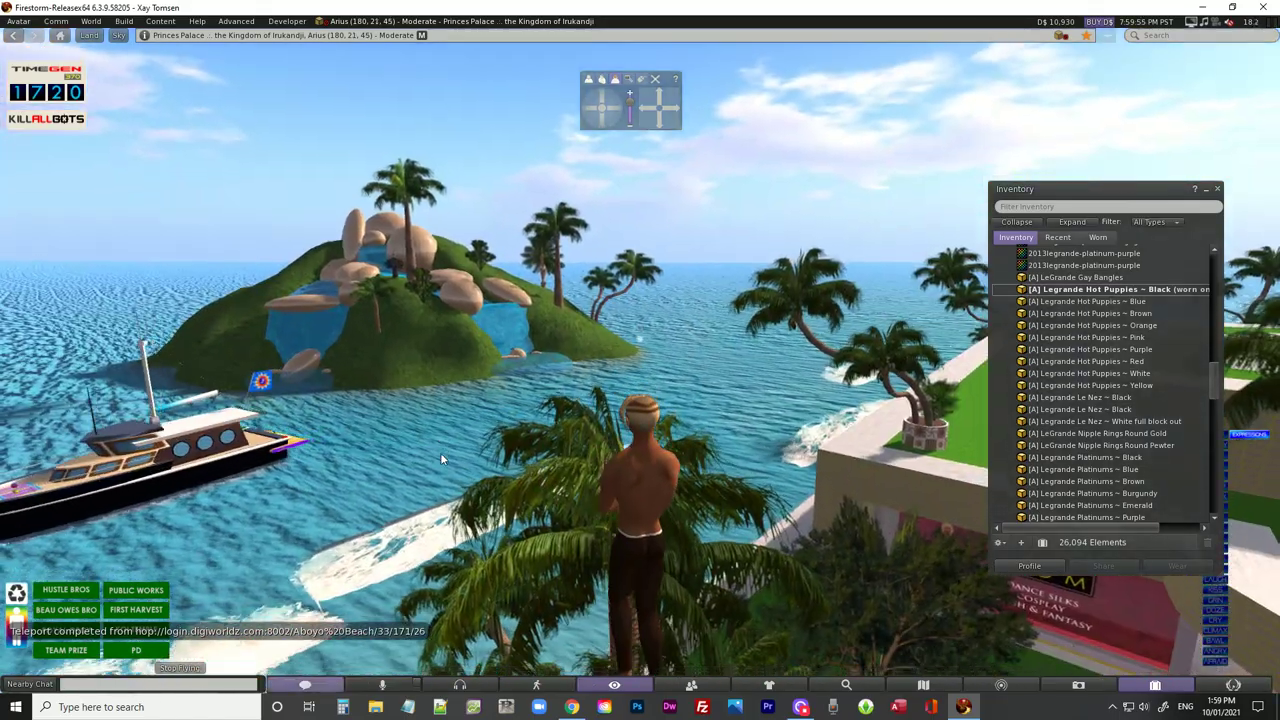
# Fly the avatar along the seafront terraces past the pools to the far corner and turn it towards the palace
pyautogui.press('Up')
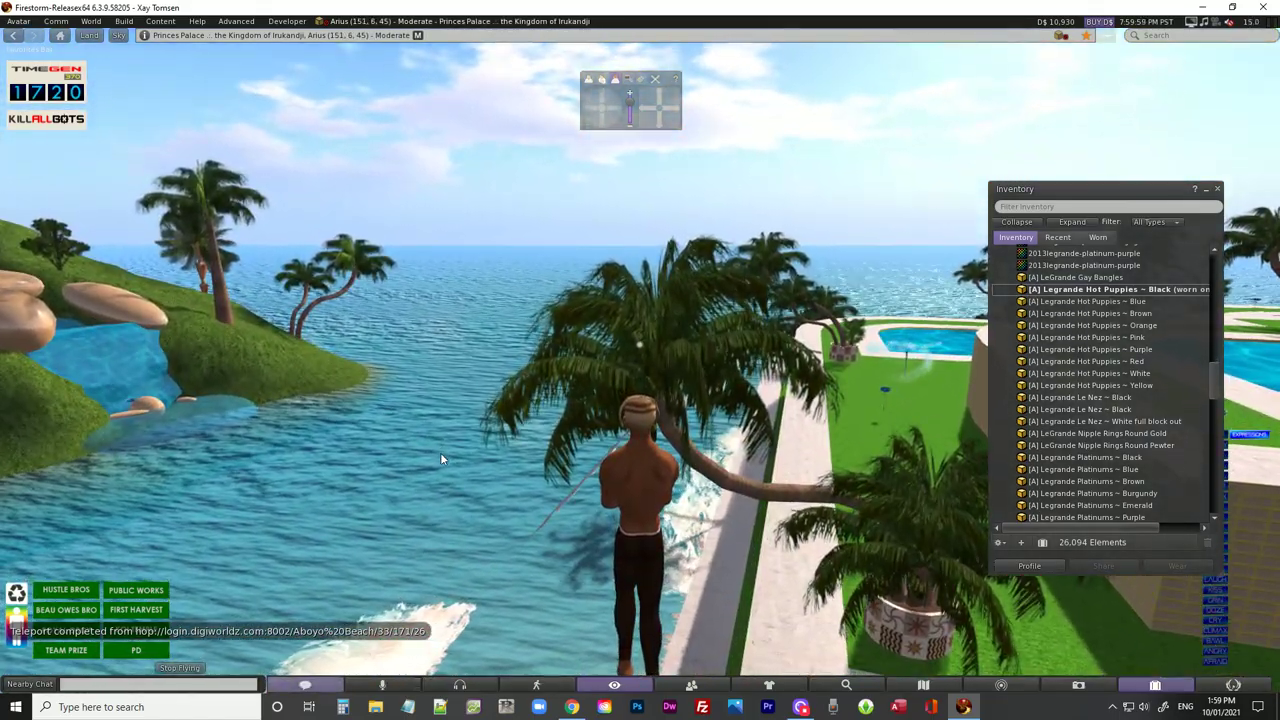
pyautogui.press('Right')
pyautogui.press('Up')
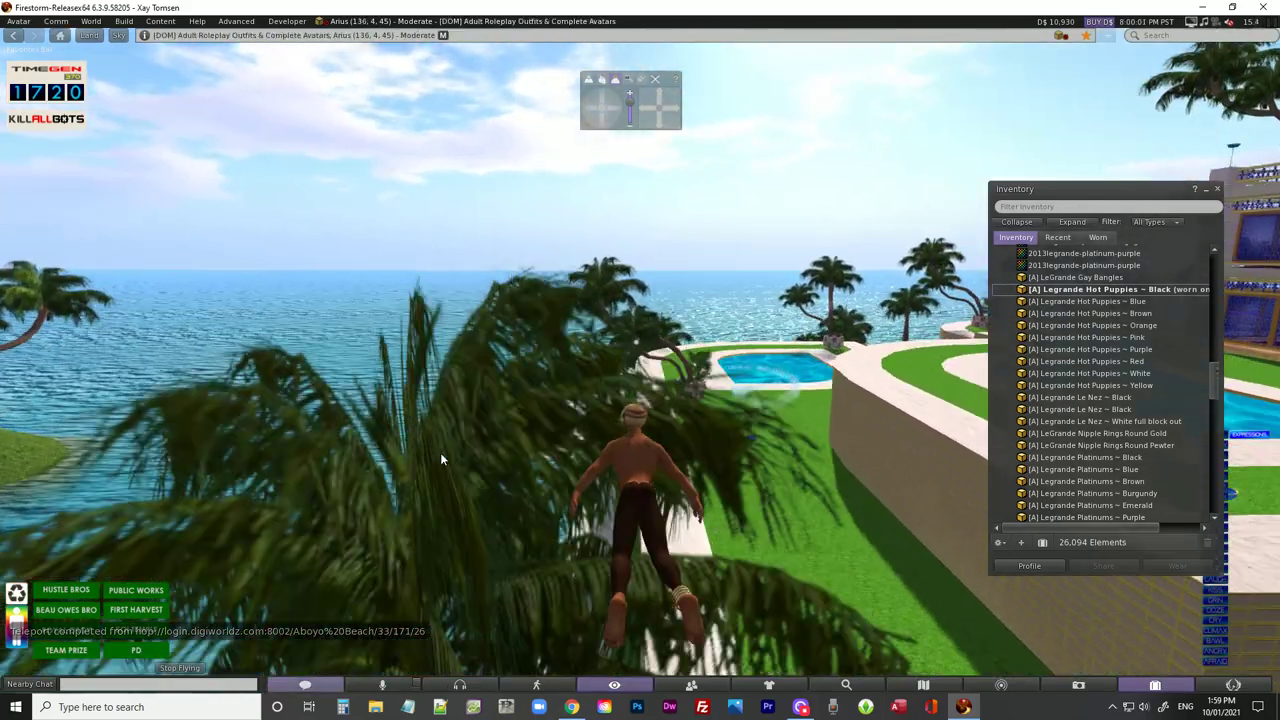
pyautogui.press('Up')
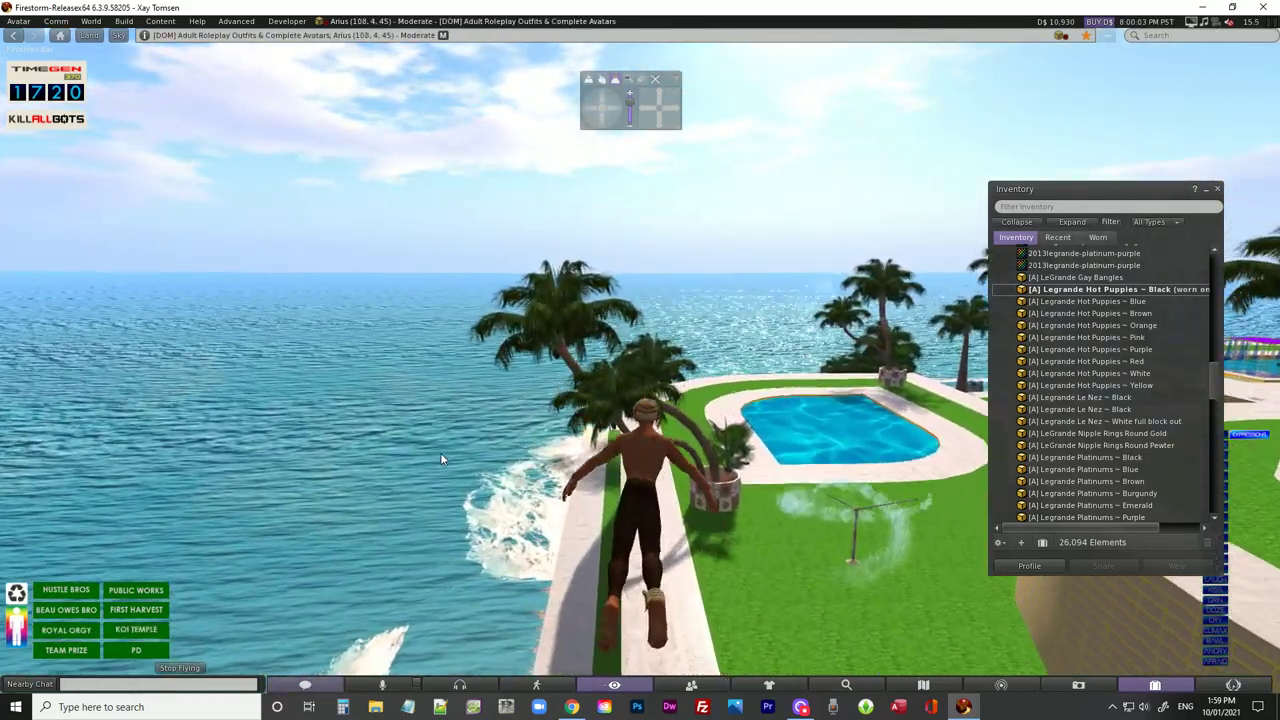
pyautogui.press('Up')
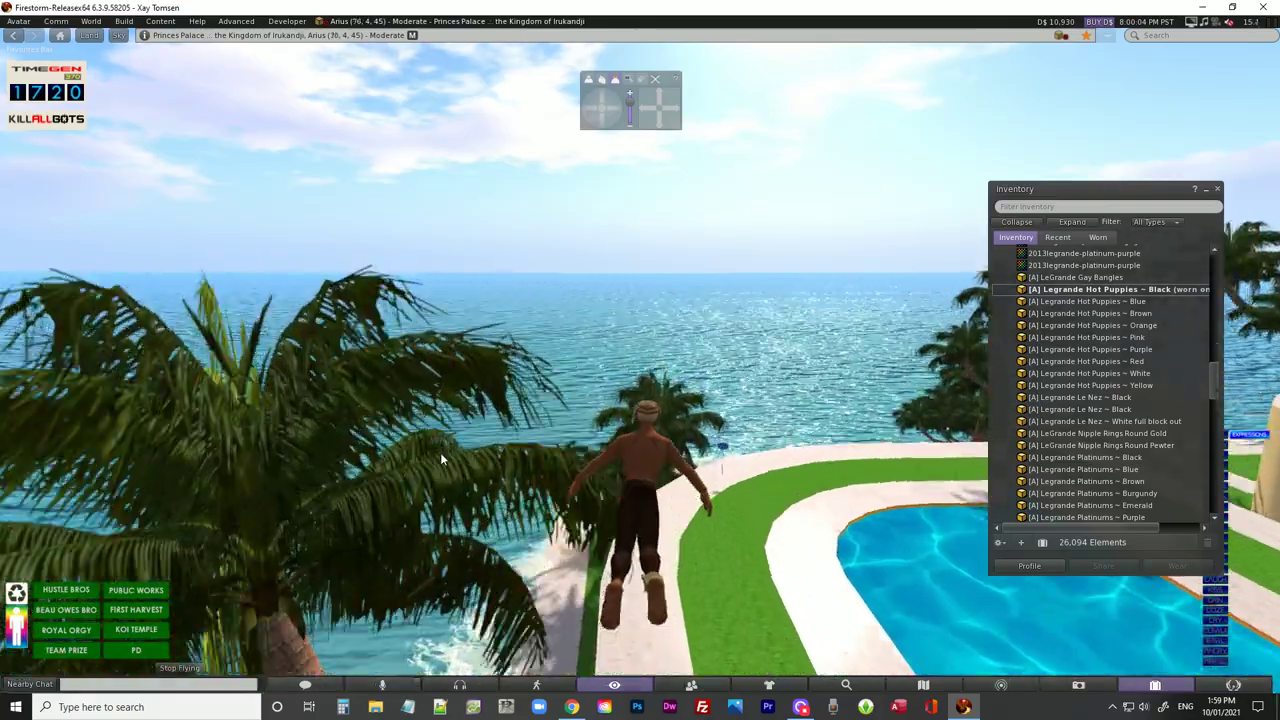
pyautogui.press('Up')
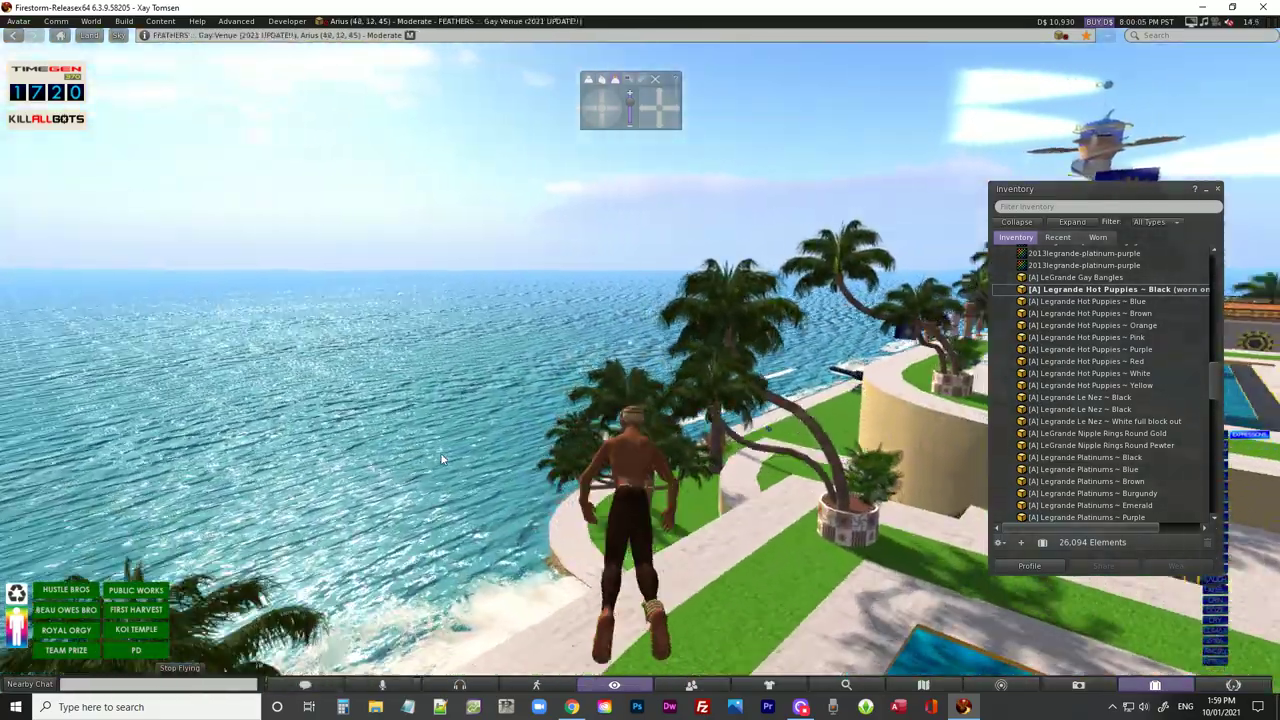
pyautogui.press('Right')
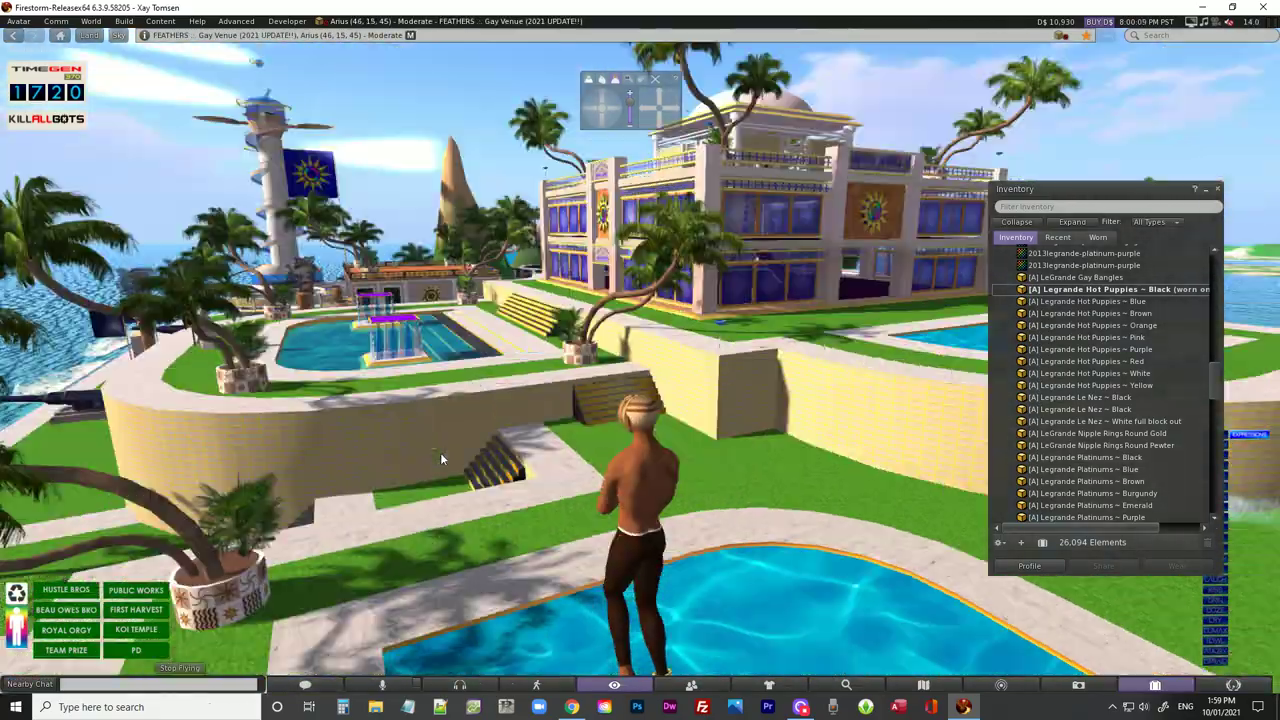
# Fly the avatar back along the seaside lawn to Tamita Motors and land on the paving beside the orange vehicles
pyautogui.press('Up')
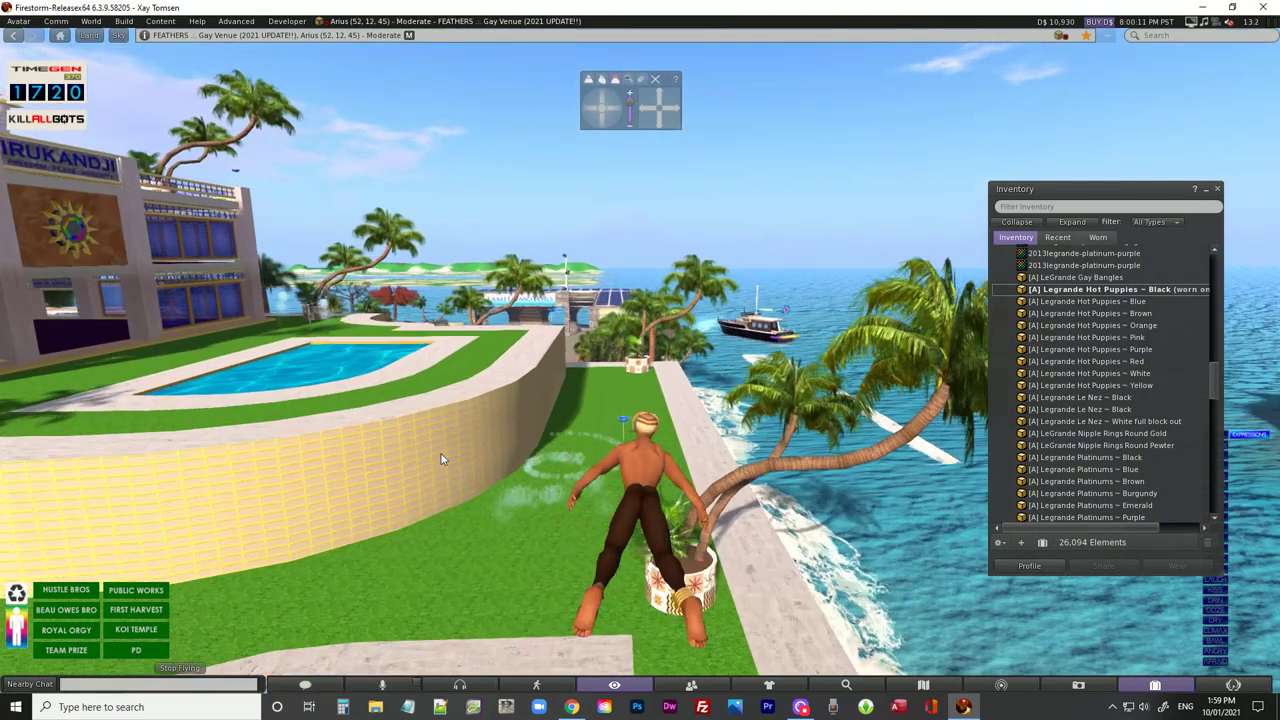
pyautogui.press('Up')
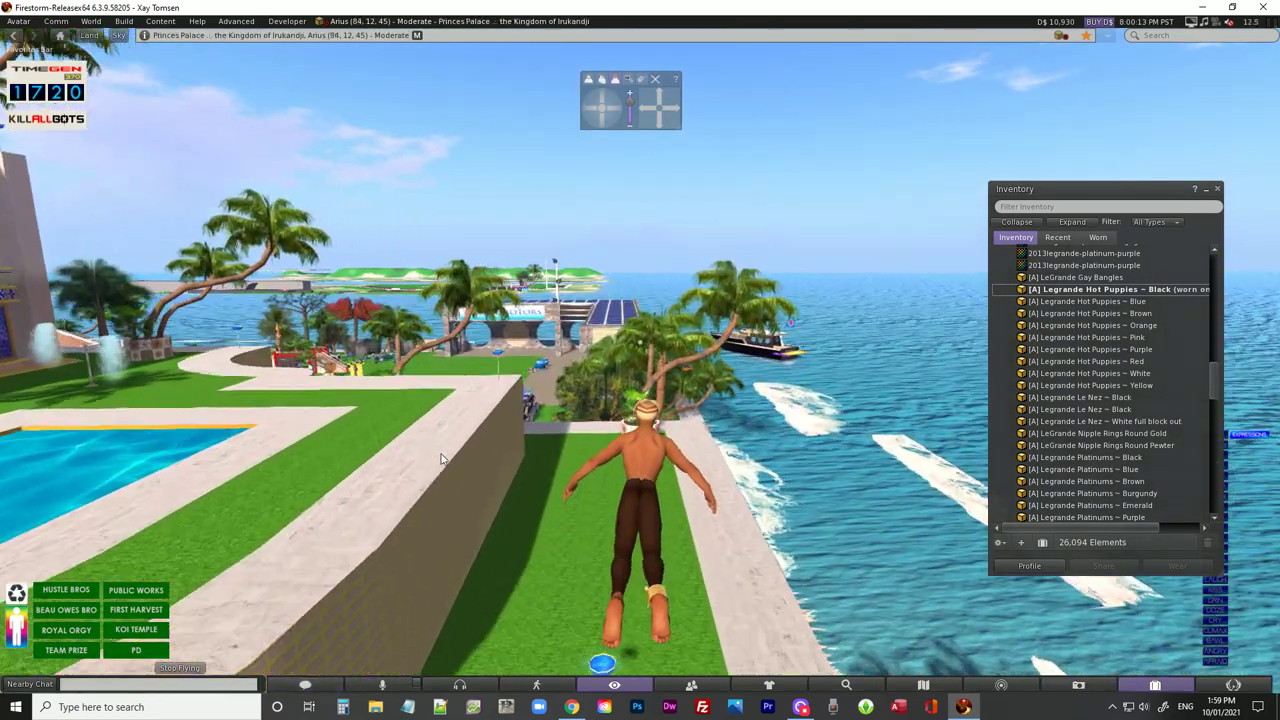
pyautogui.press('Up')
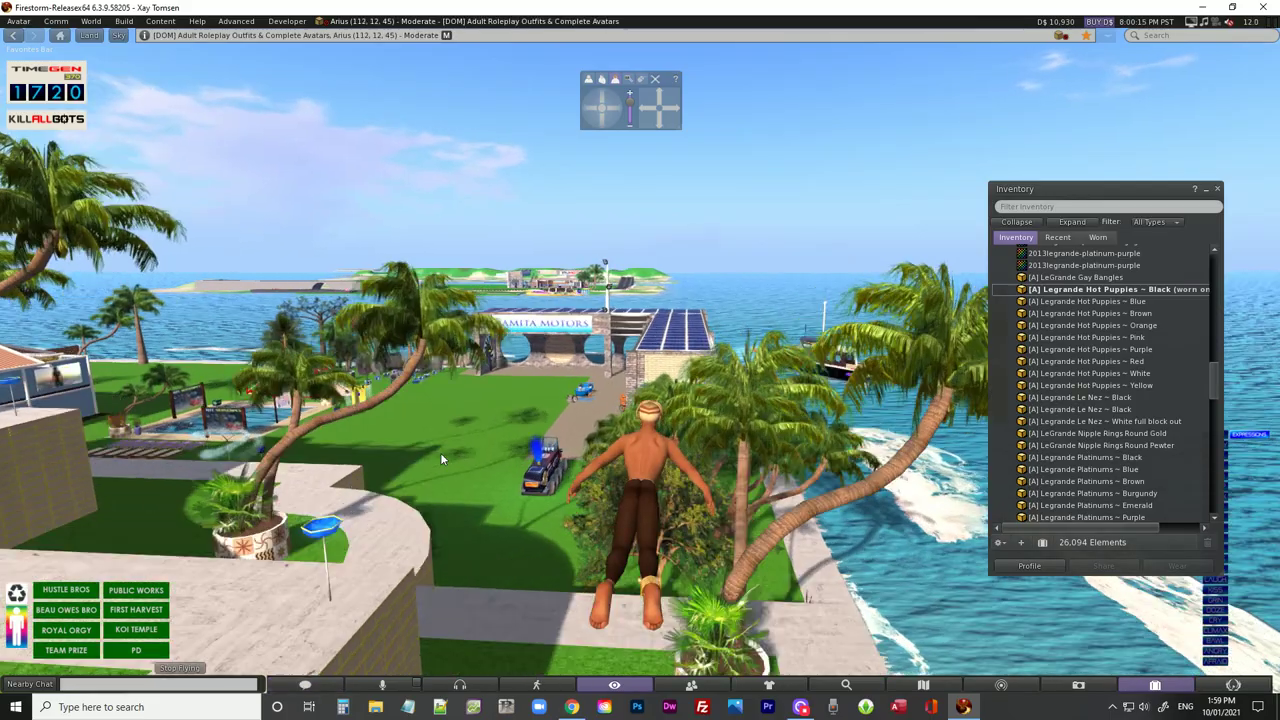
pyautogui.press('Up')
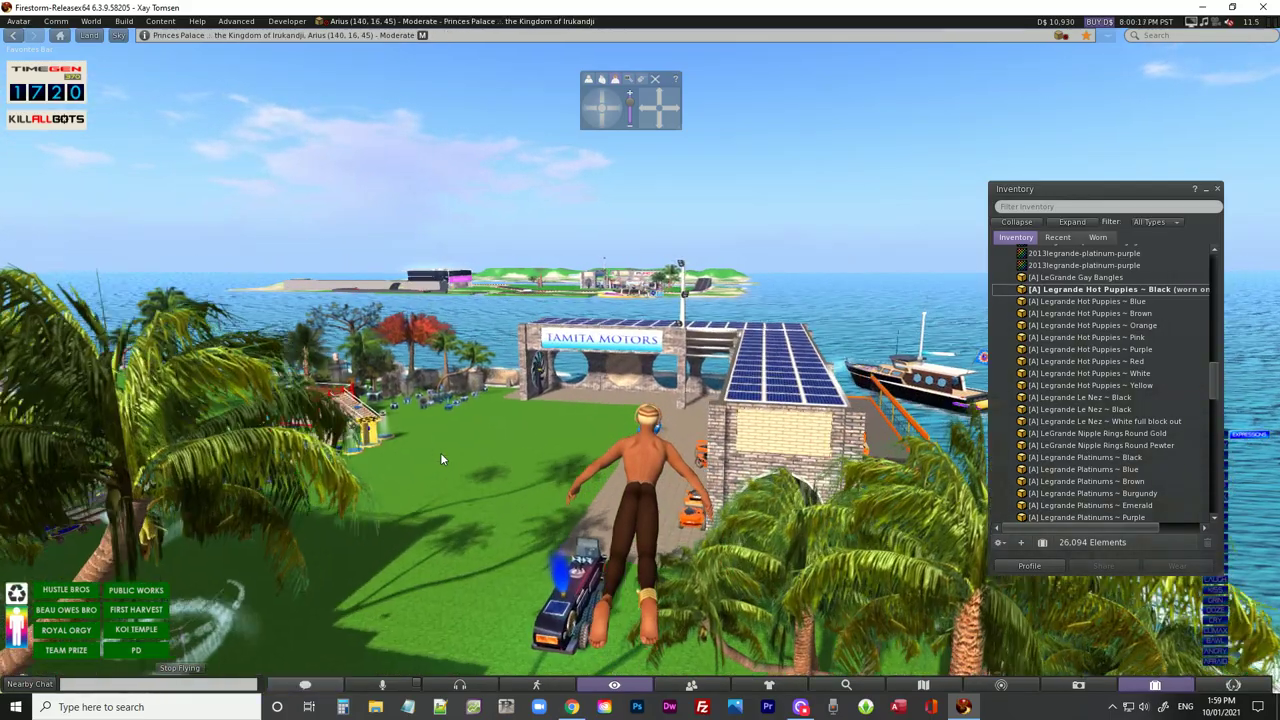
pyautogui.press('Up')
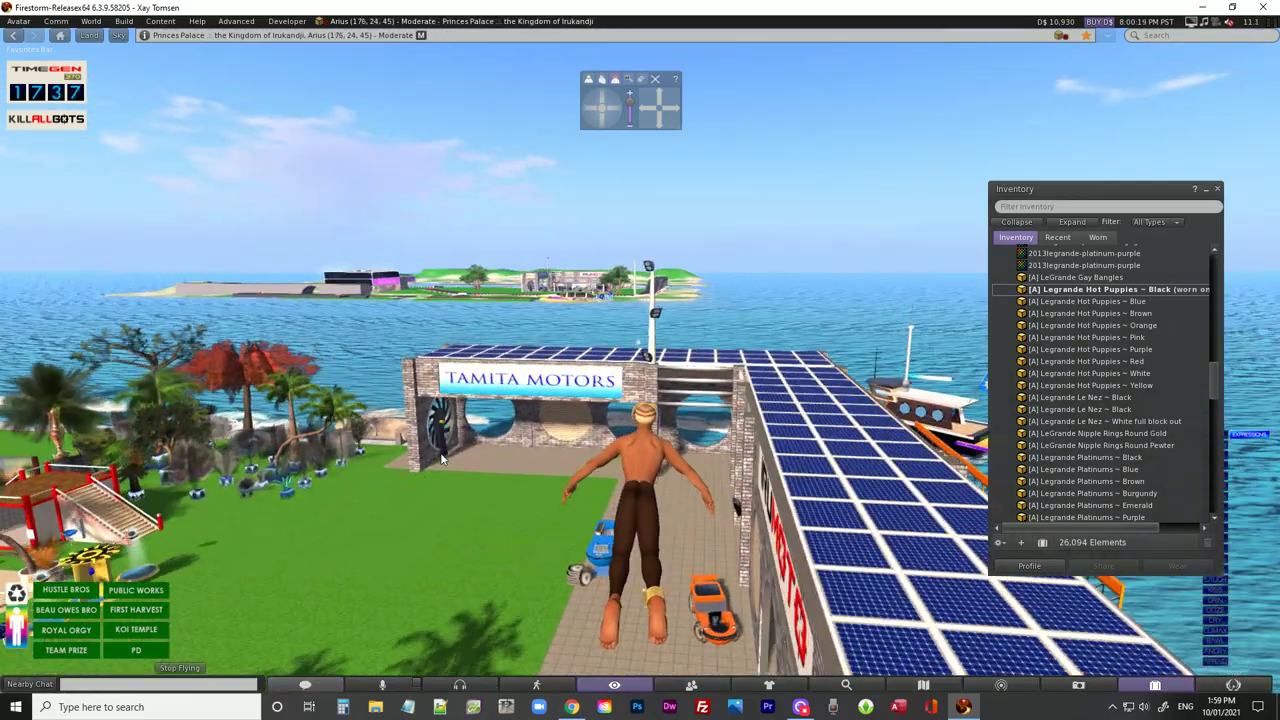
pyautogui.press('pagedown')
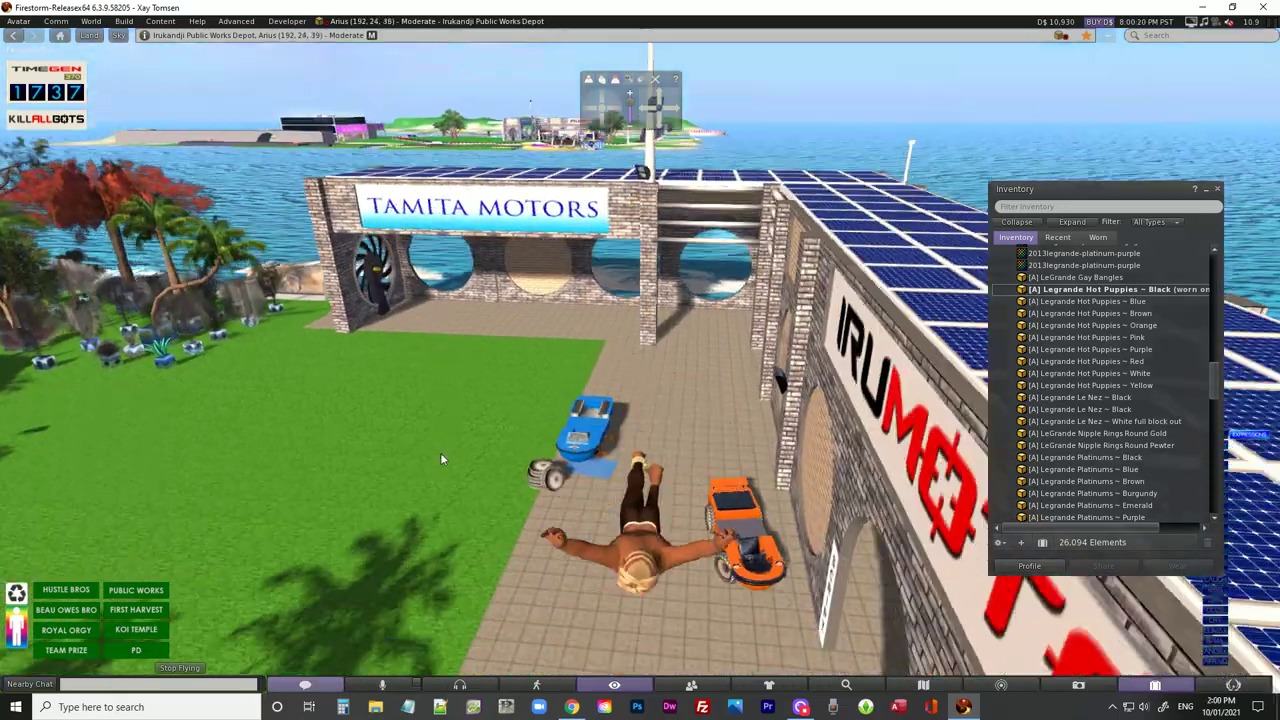
pyautogui.press('Up')
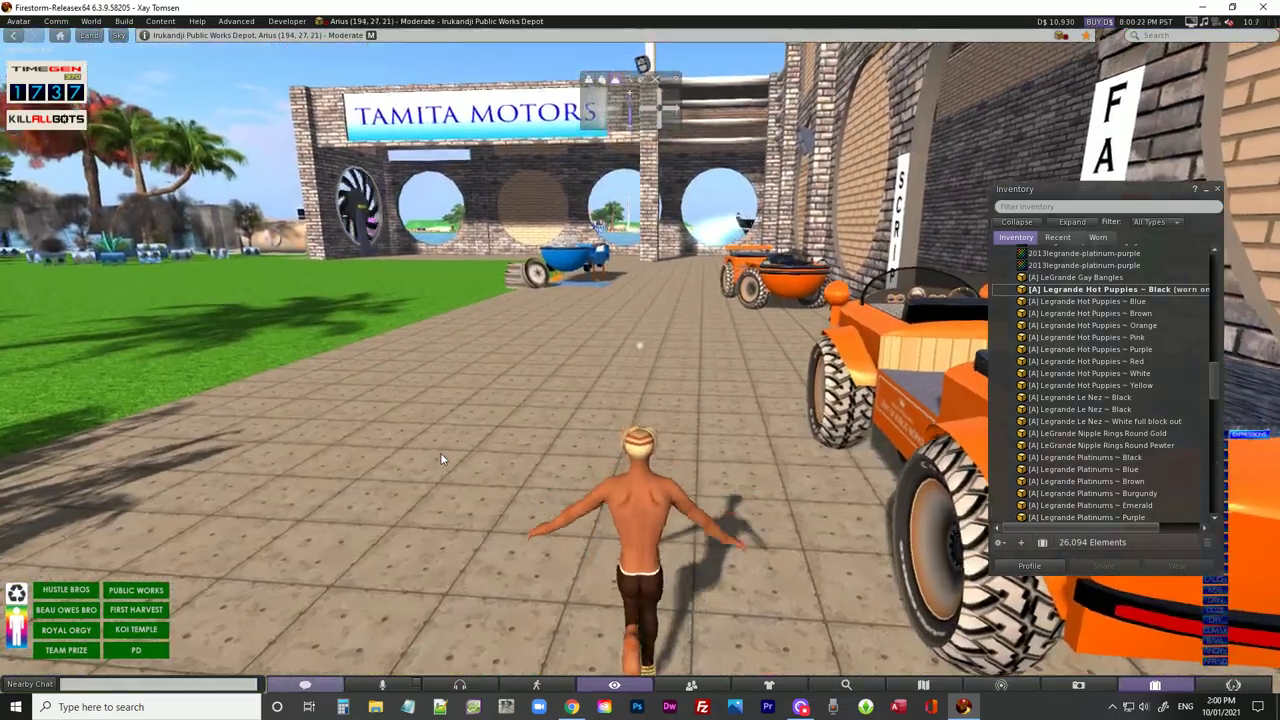
# Walk the avatar between the Script and Factory banners and face the Wavegen speed signs on the wall
pyautogui.press('Right')
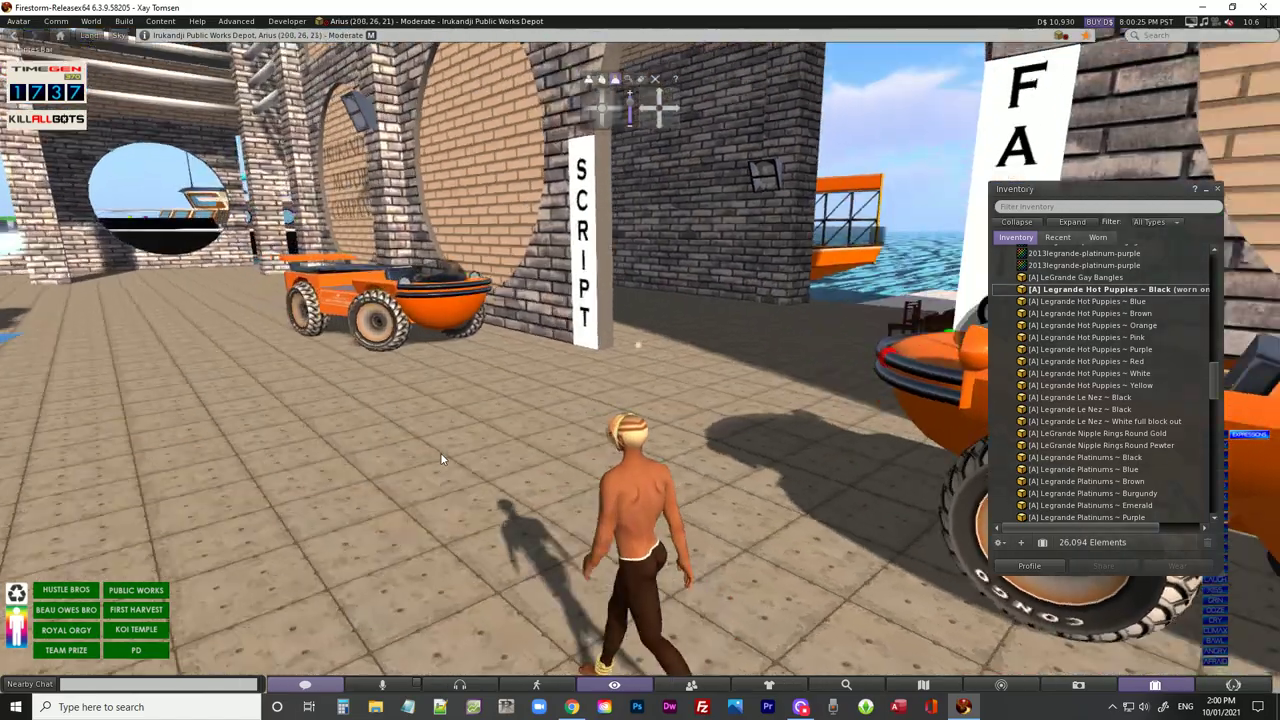
pyautogui.press('Up')
pyautogui.press('Right')
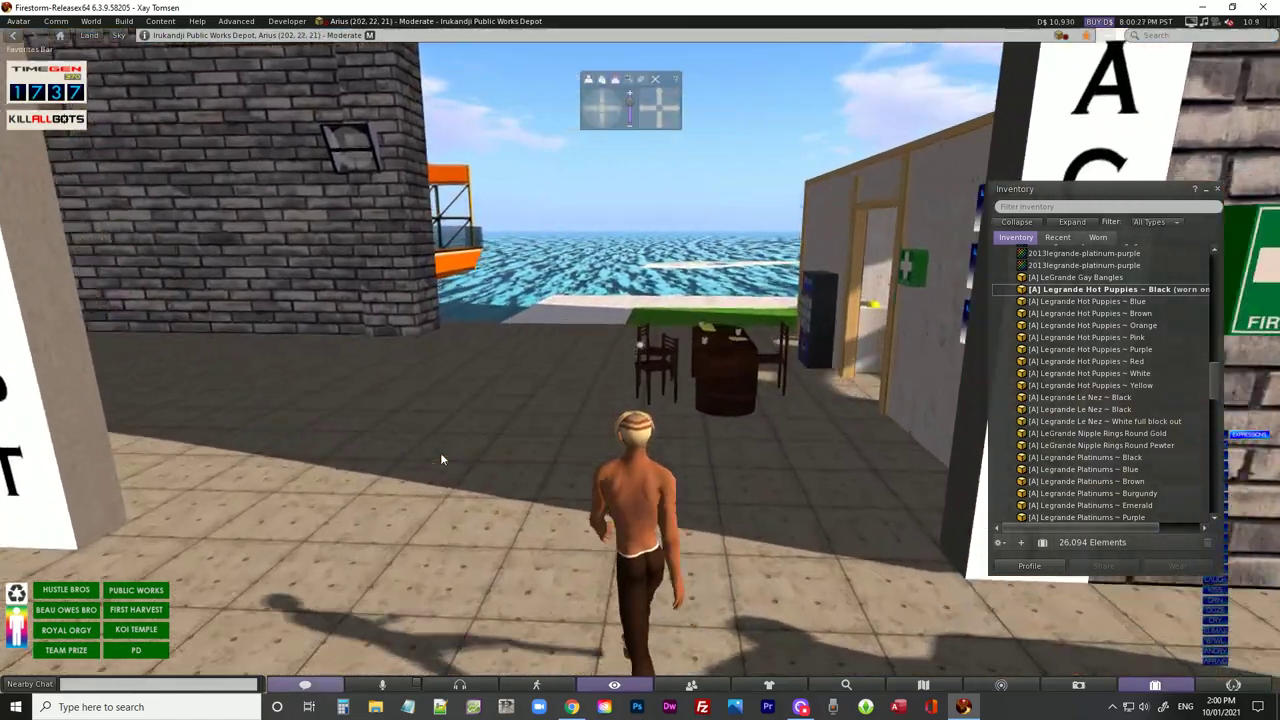
pyautogui.press('Right')
pyautogui.press('Up')
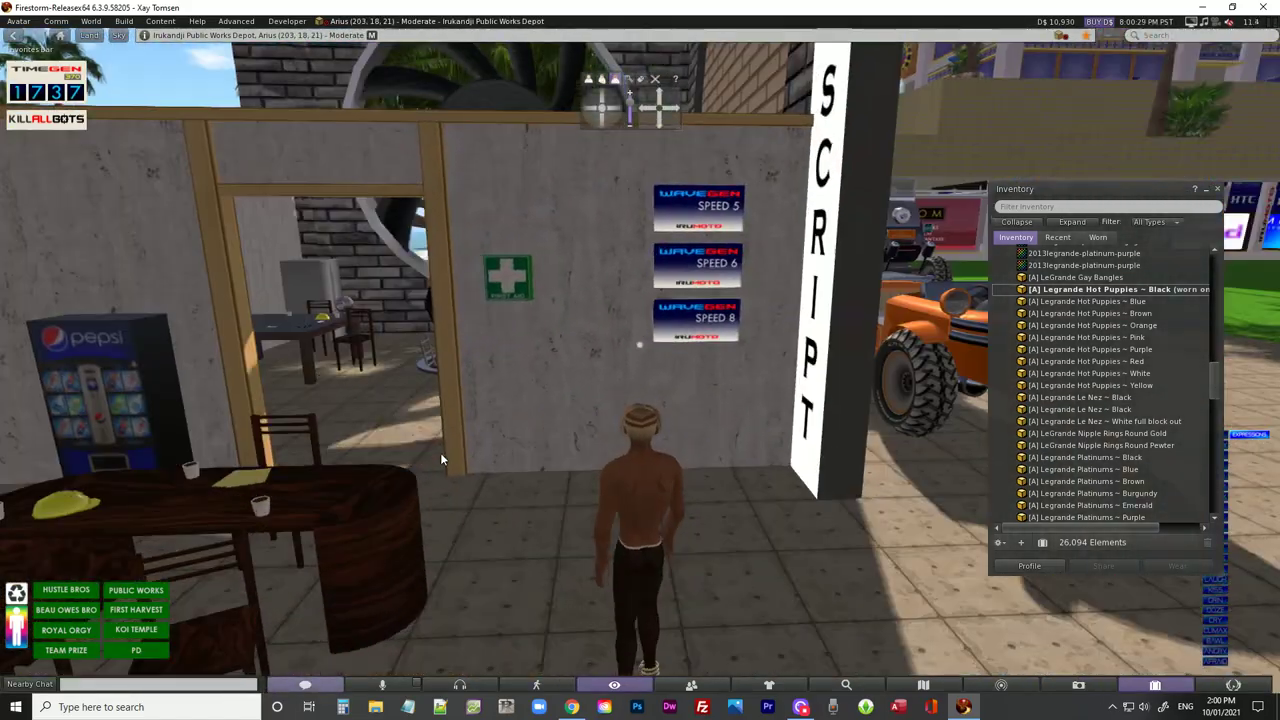
pyautogui.press('Up')
pyautogui.press('Left')
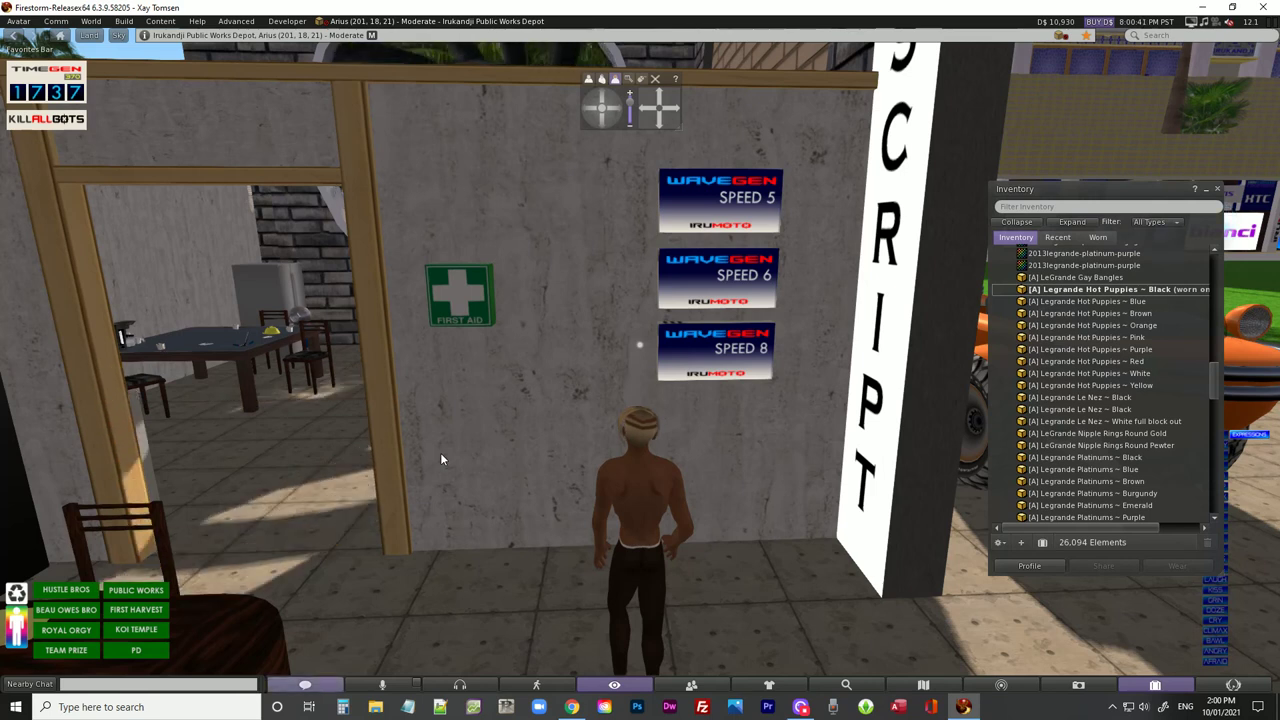
pyautogui.press('Left')
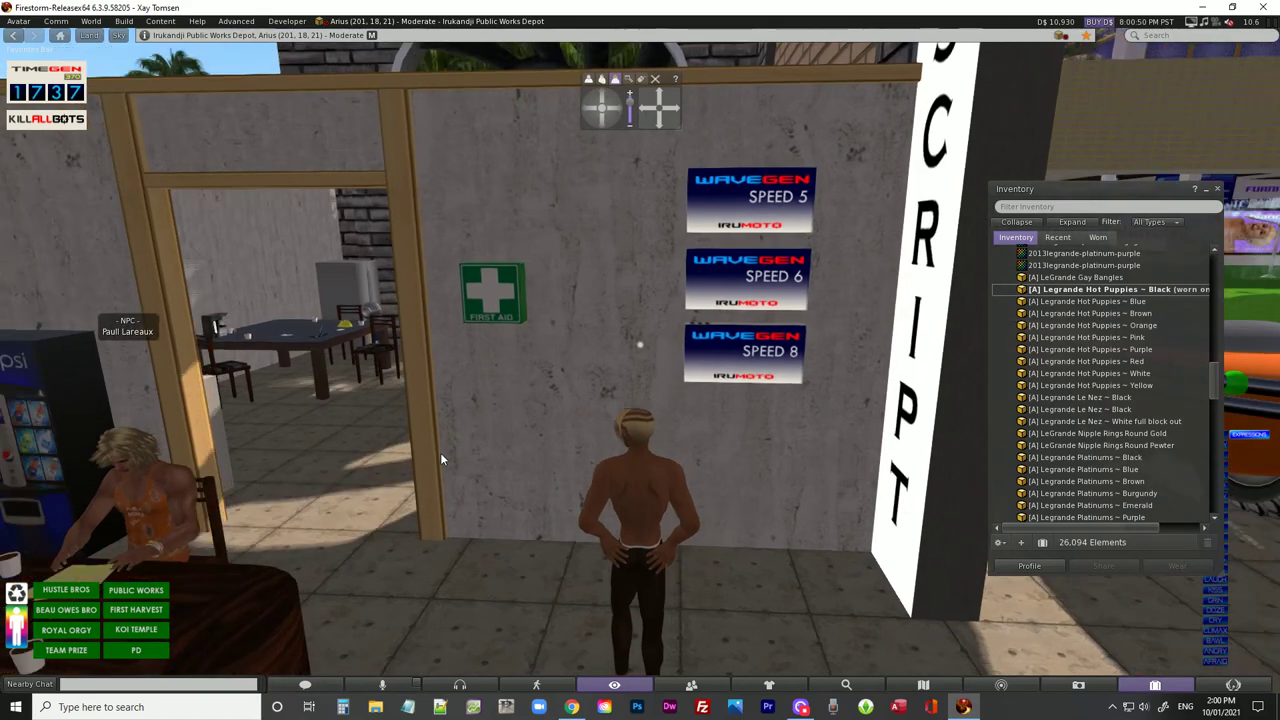
# Turn the avatar away from the Wavegen signs and walk it into the factory hall towards the two wall fans
pyautogui.press('Left')
pyautogui.press('Left')
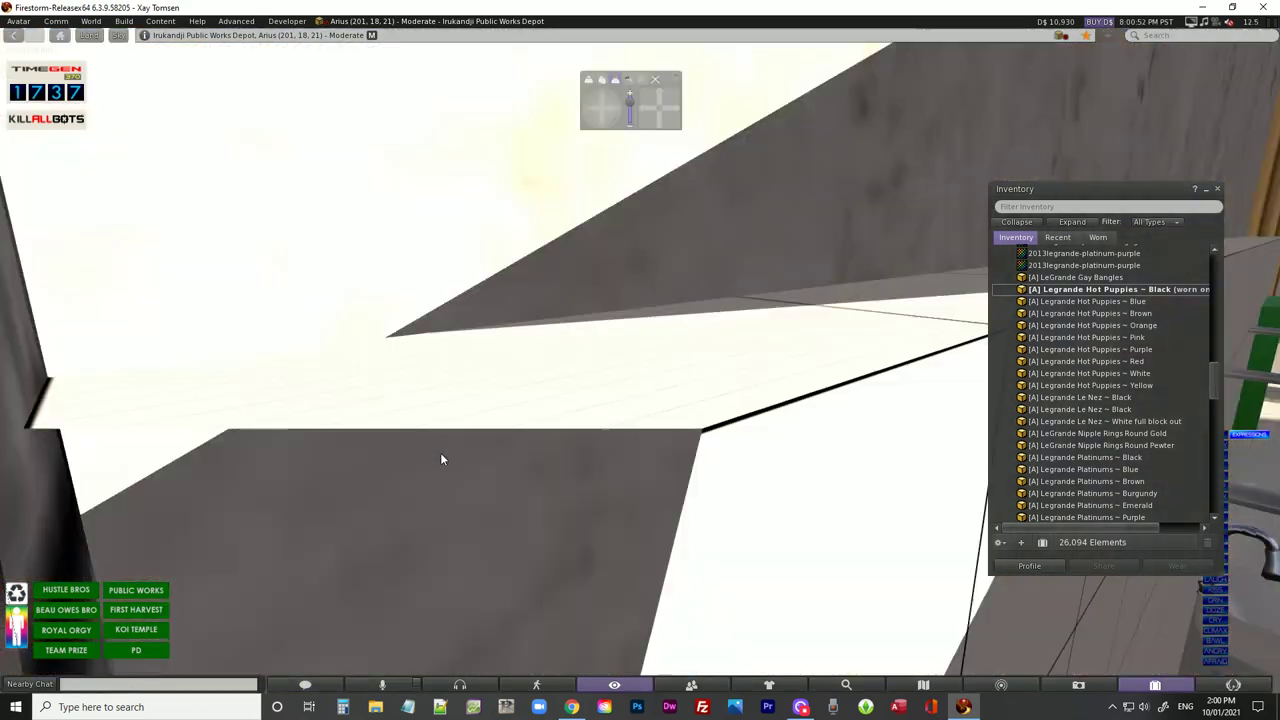
pyautogui.press('Up')
pyautogui.press('Left')
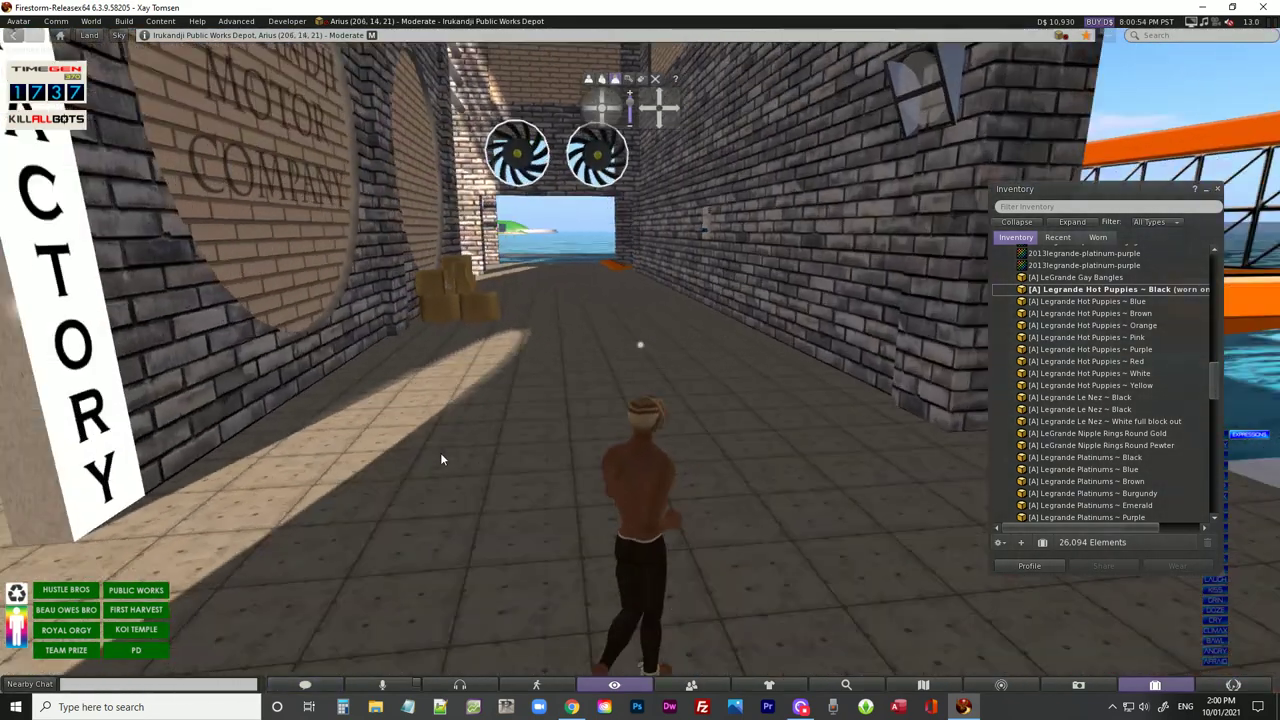
pyautogui.press('Up')
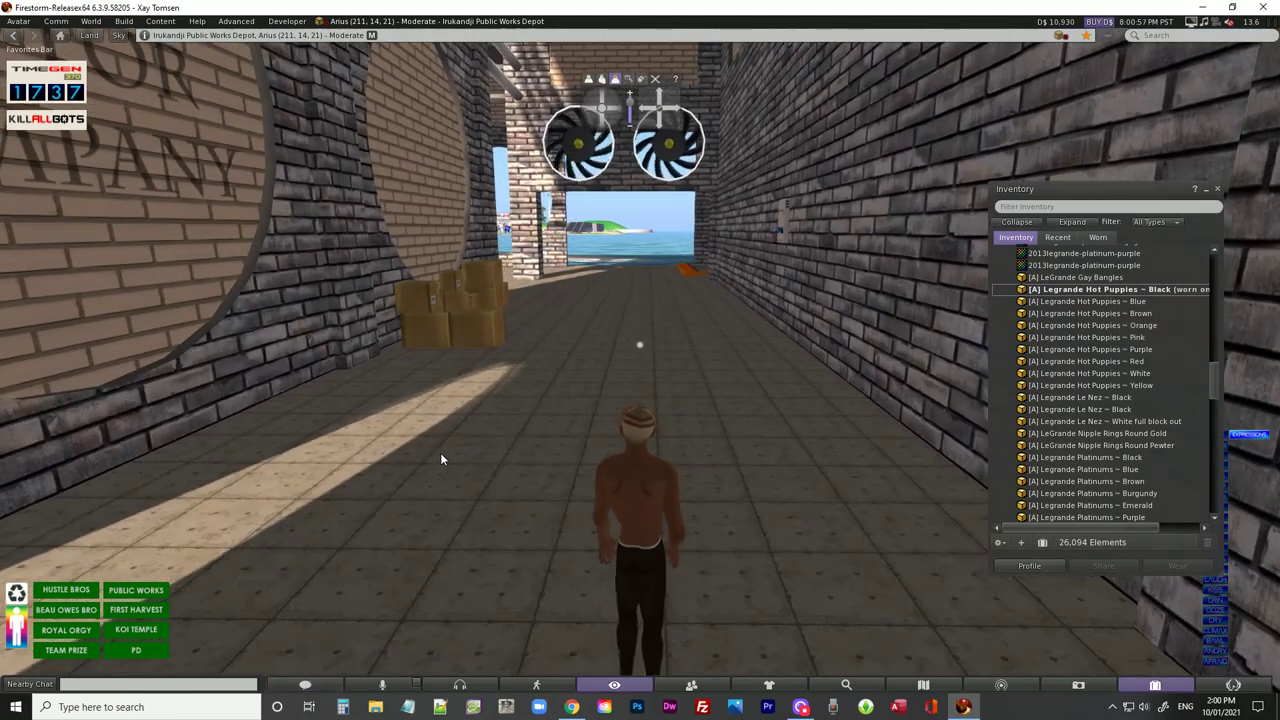
# Turn the avatar around and walk it out between the banners to the paving beside the orange vehicle
pyautogui.press('Left')
pyautogui.press('Left')
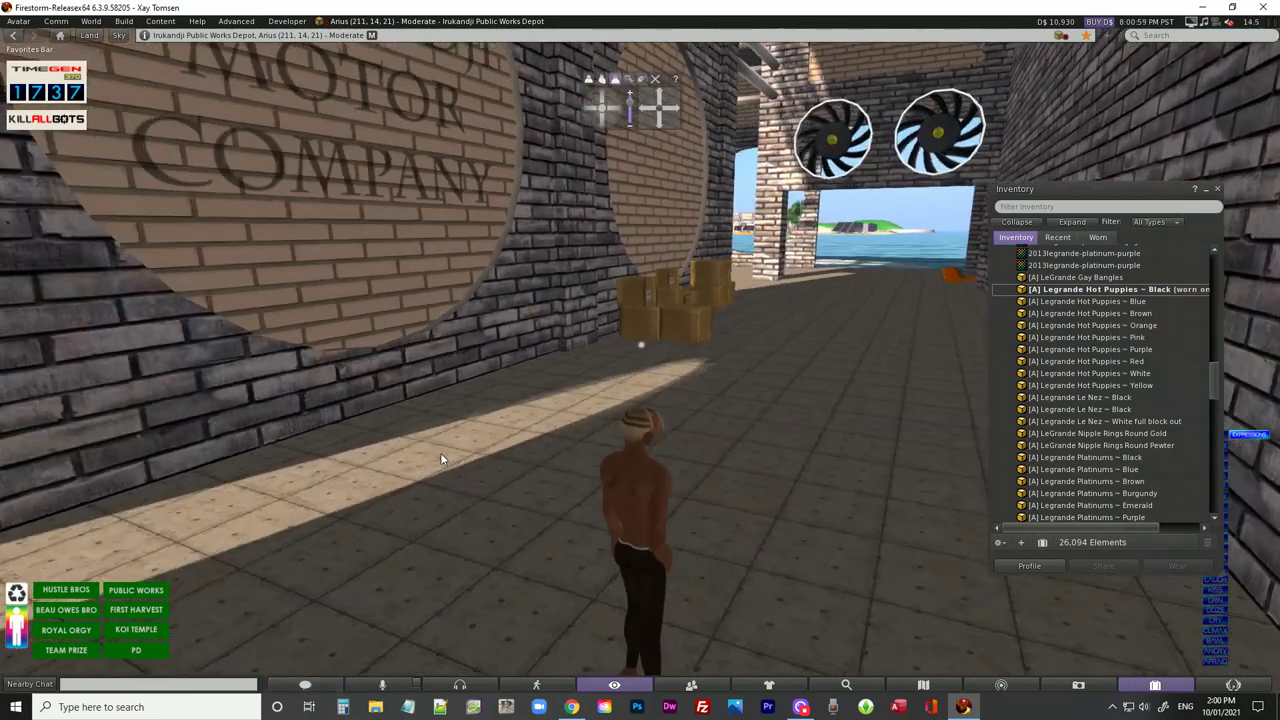
pyautogui.press('Left')
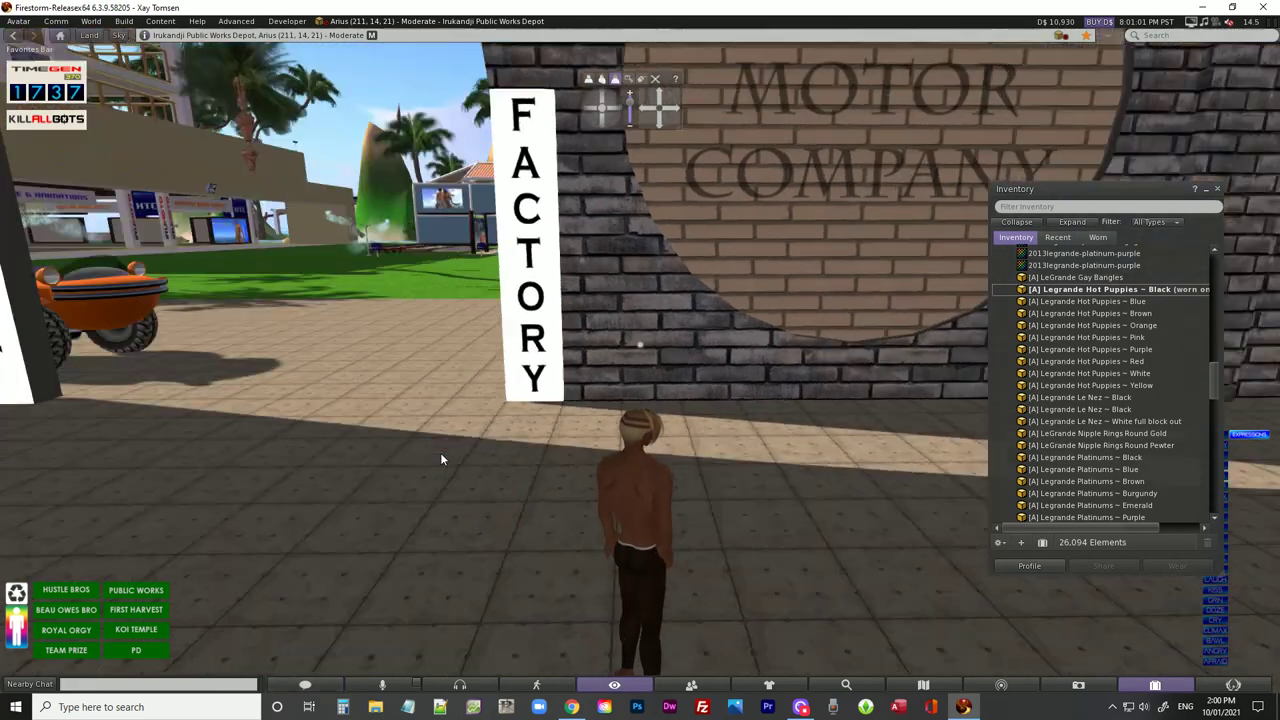
pyautogui.press('Up')
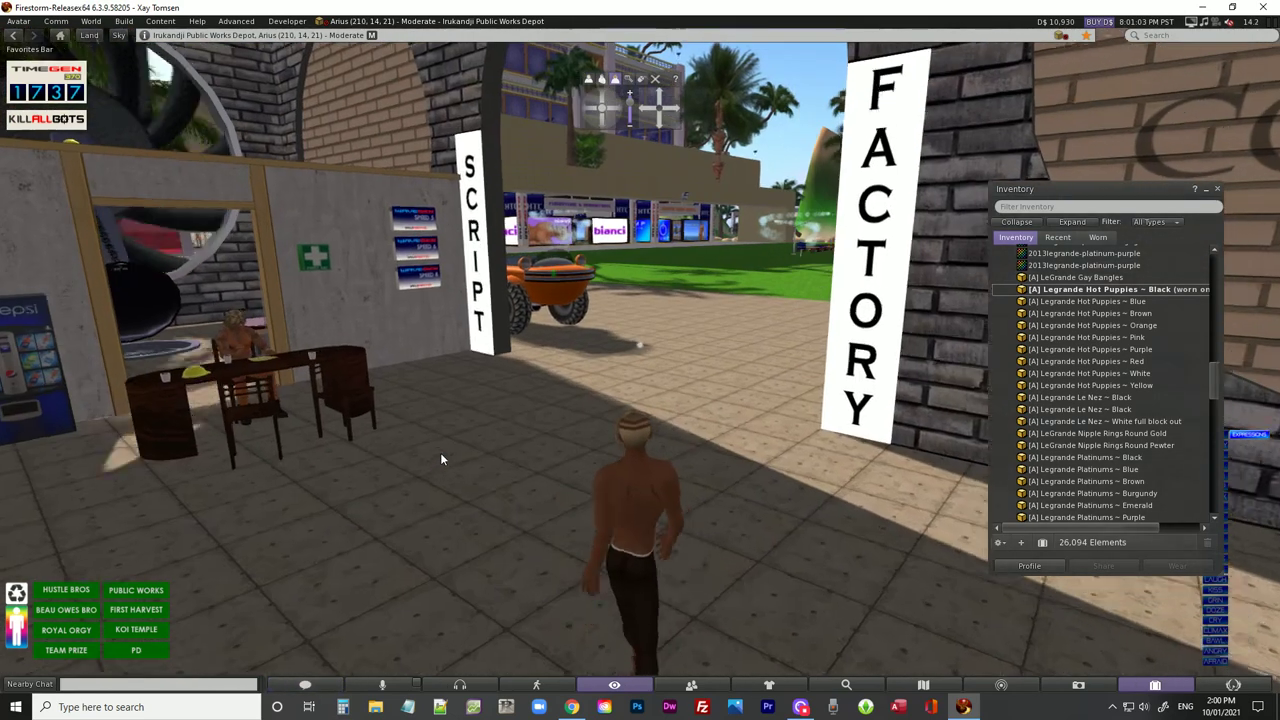
pyautogui.press('Up')
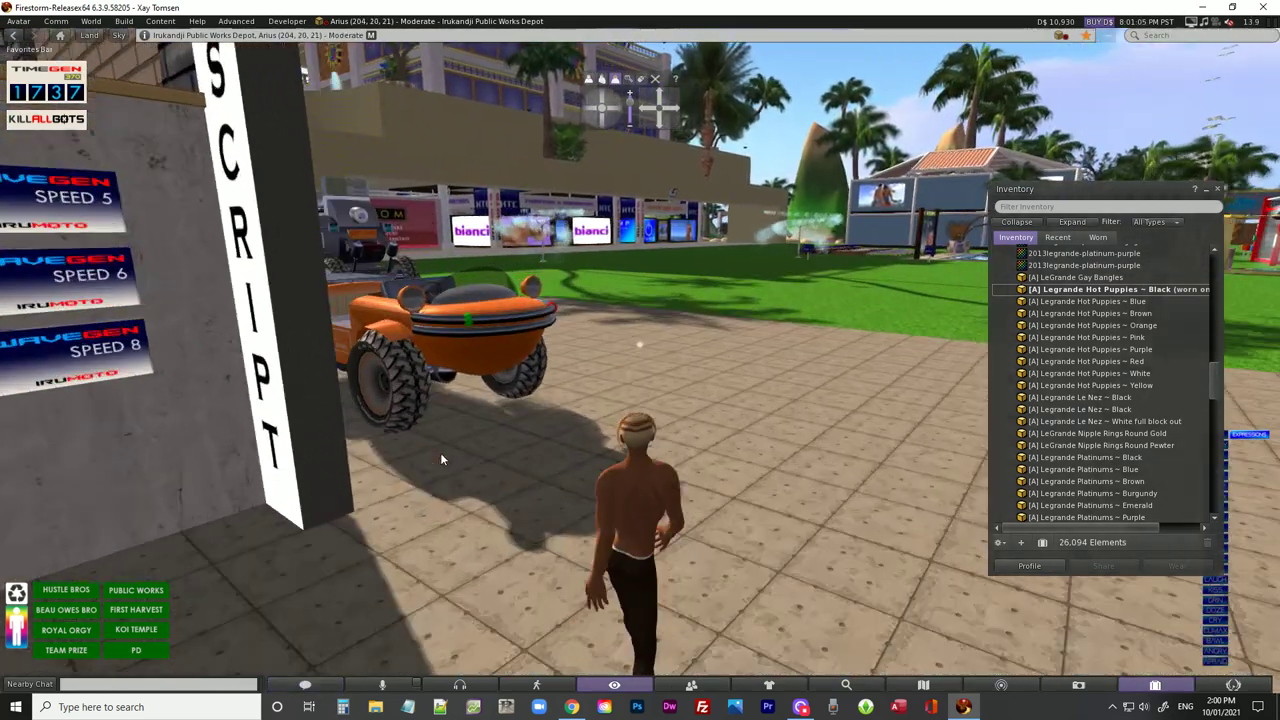
pyautogui.press('Up')
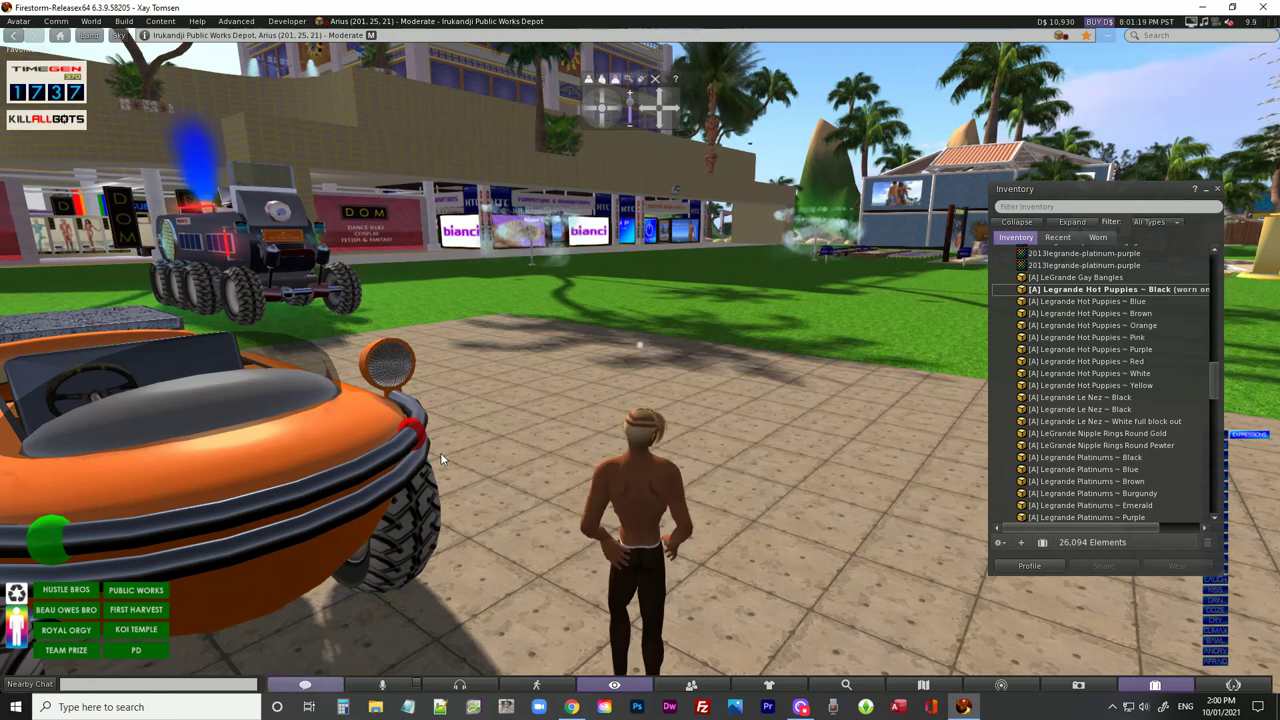
# Walk the avatar past the orange vehicle and across the lawn towards the pool and the yellow fountain
pyautogui.press('Right')
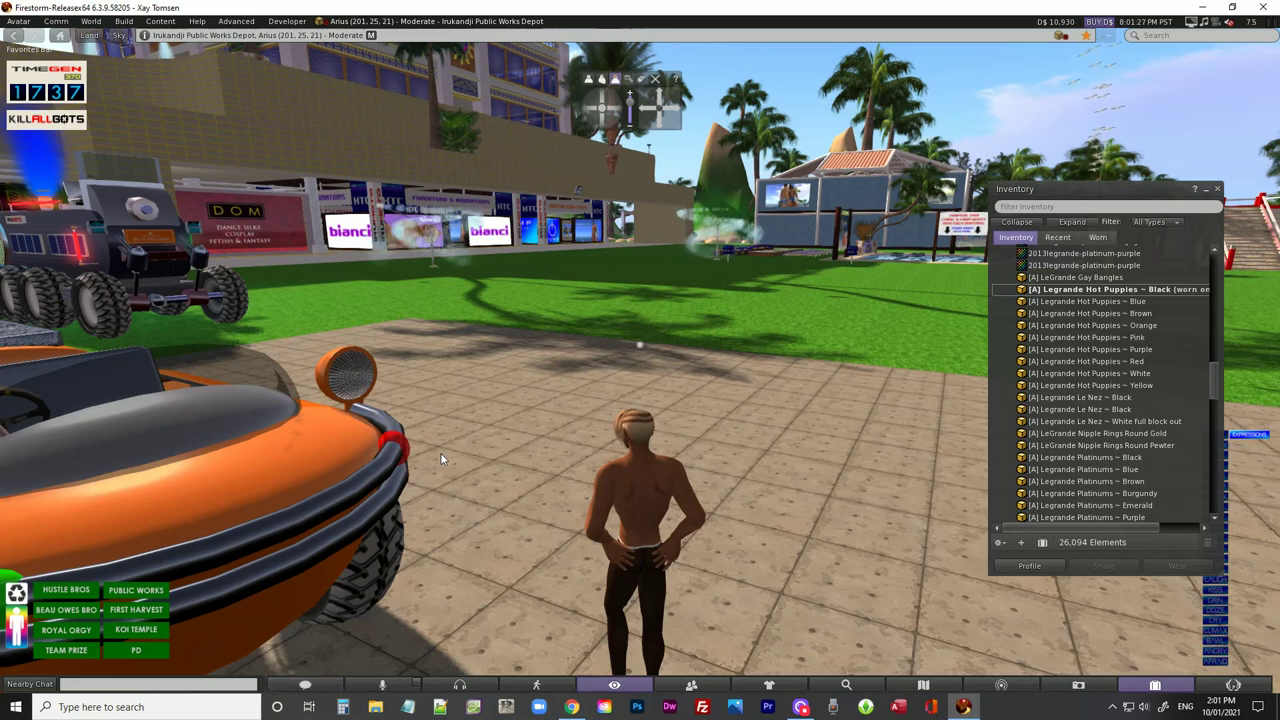
pyautogui.press('Up')
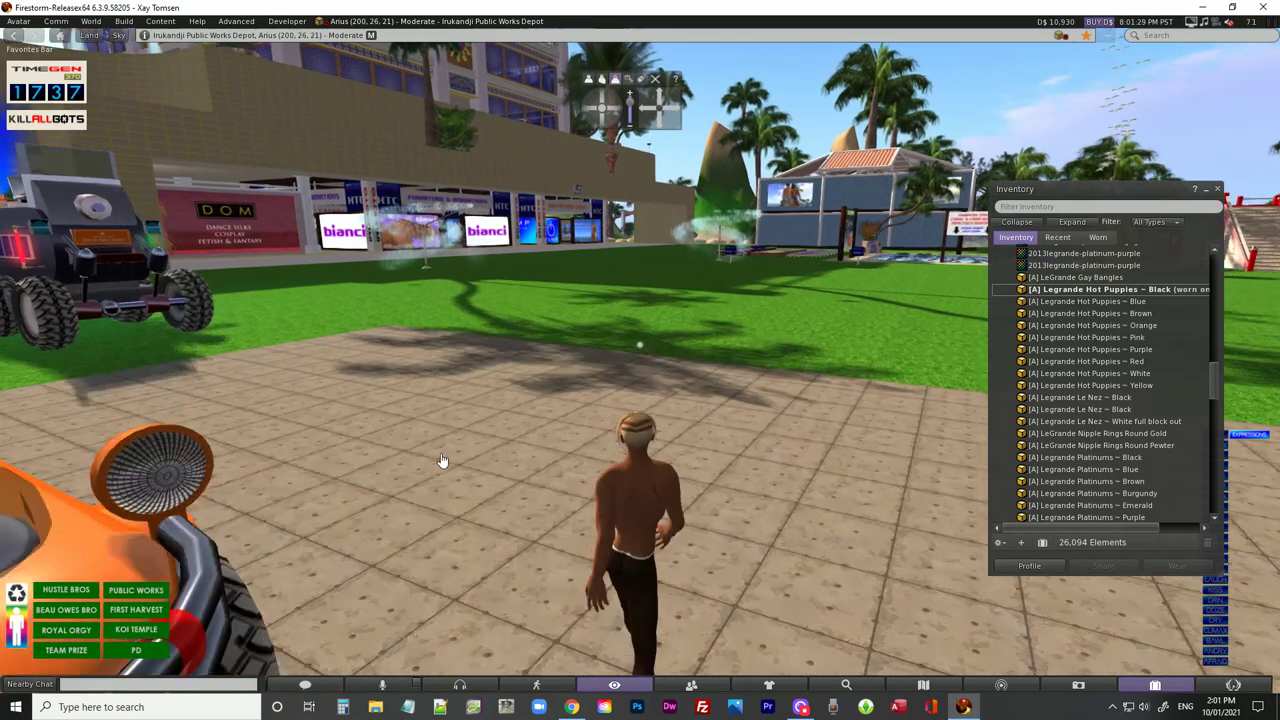
pyautogui.press('Right')
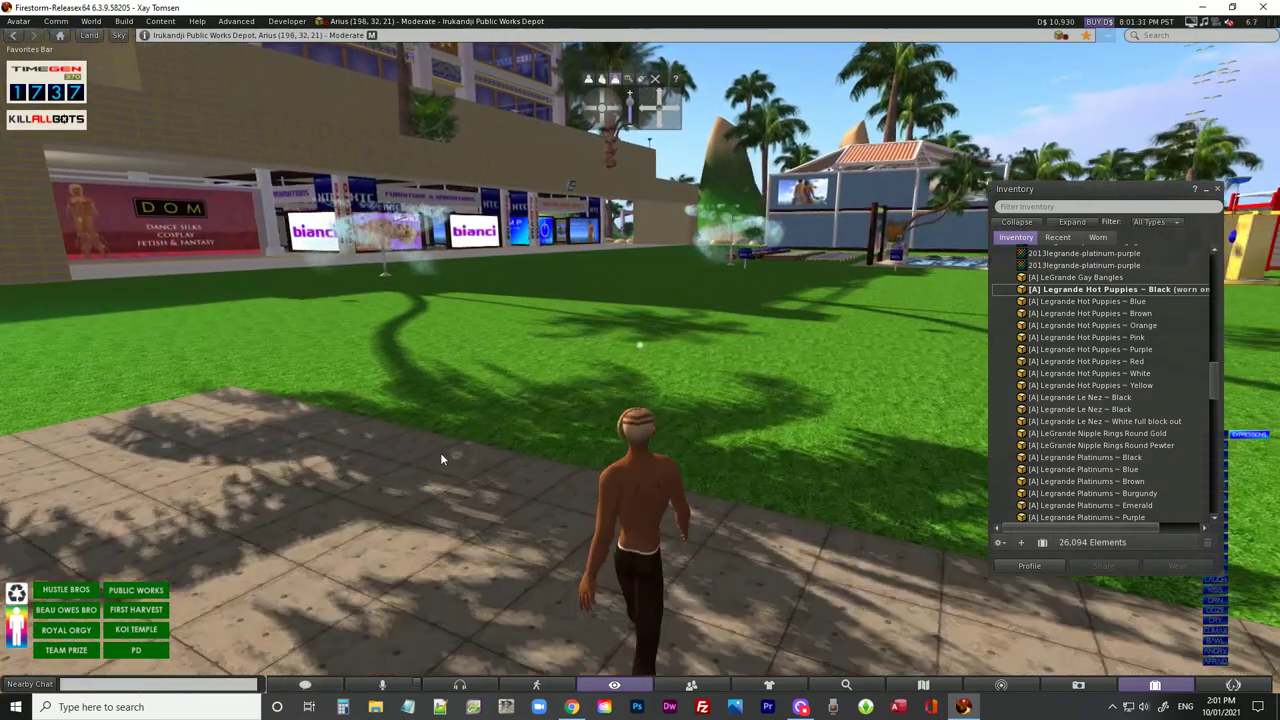
pyautogui.press('Up')
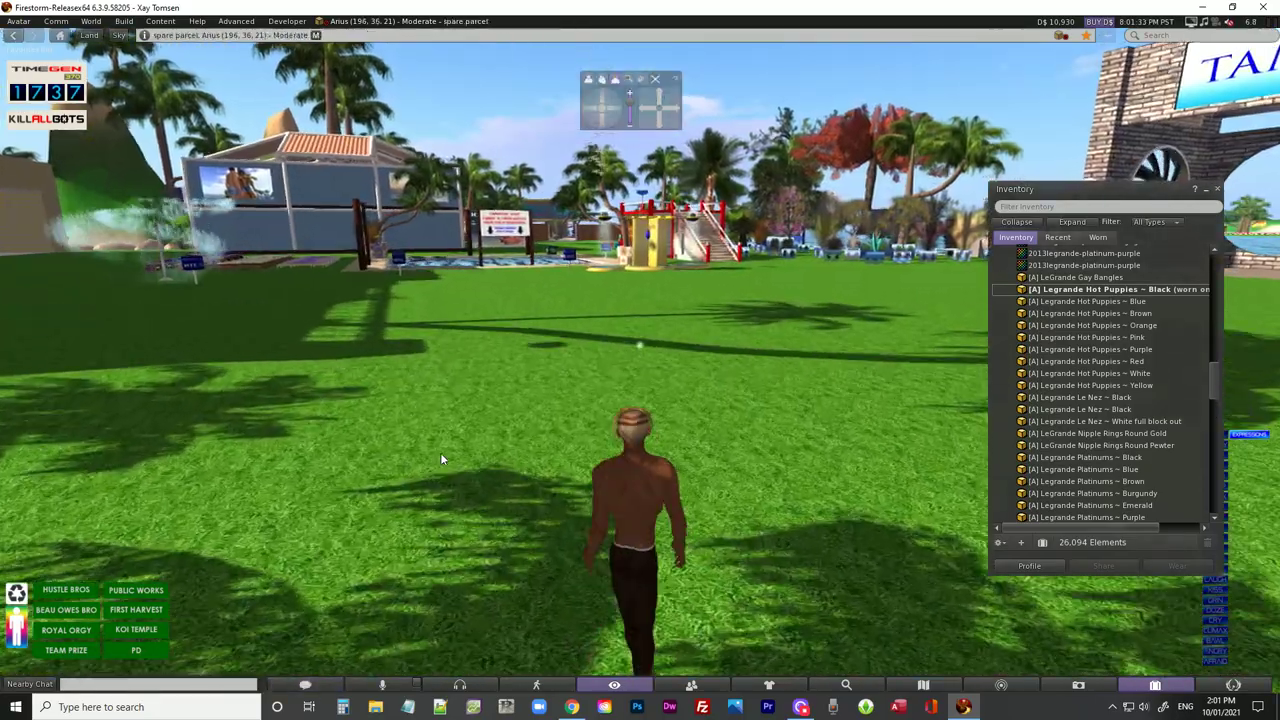
pyautogui.press('Up')
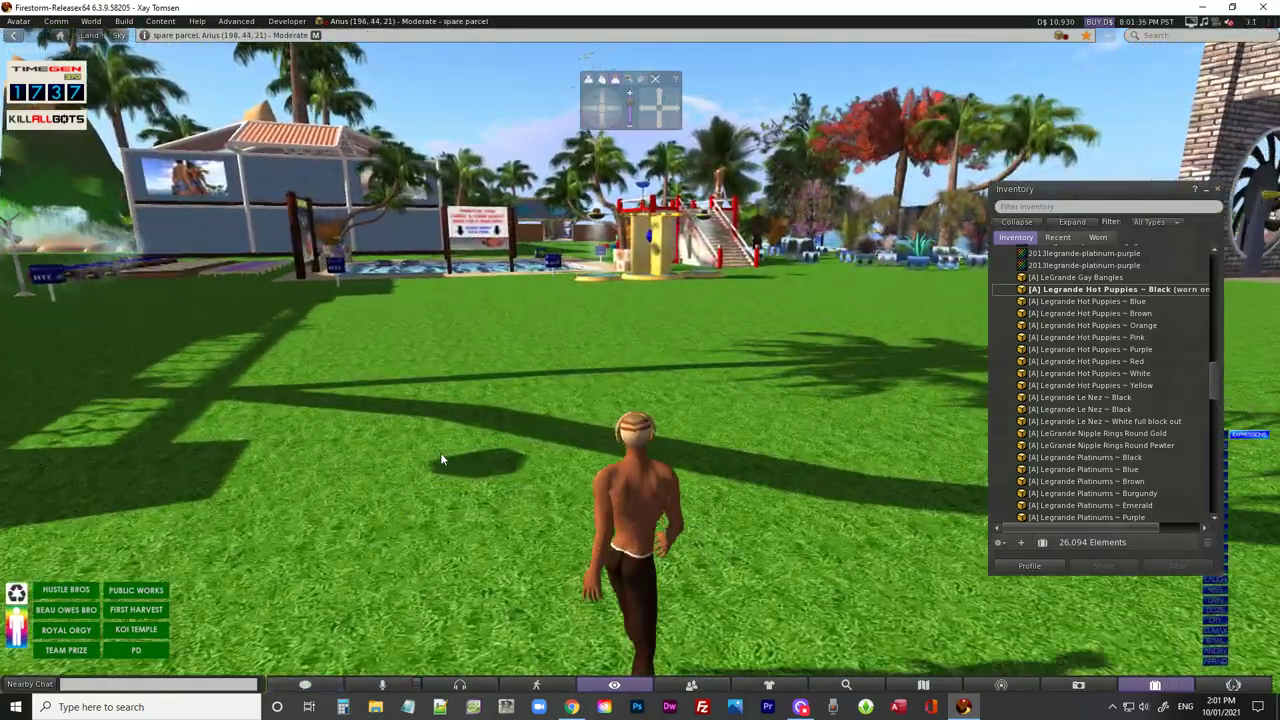
pyautogui.press('Up')
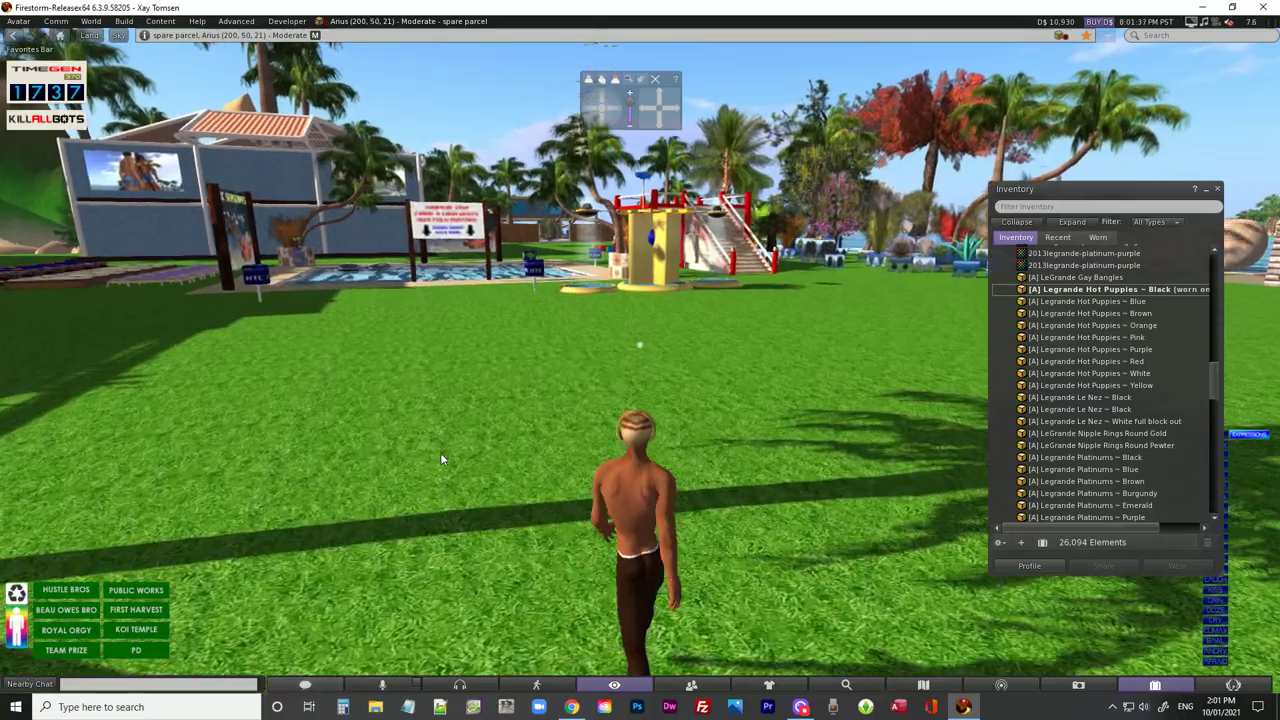
# Move the avatar farther across the lawn and look around at the pool signs, the yellow fountain, the red-railed staircase and the garden
pyautogui.press('Right')
pyautogui.press('Up')
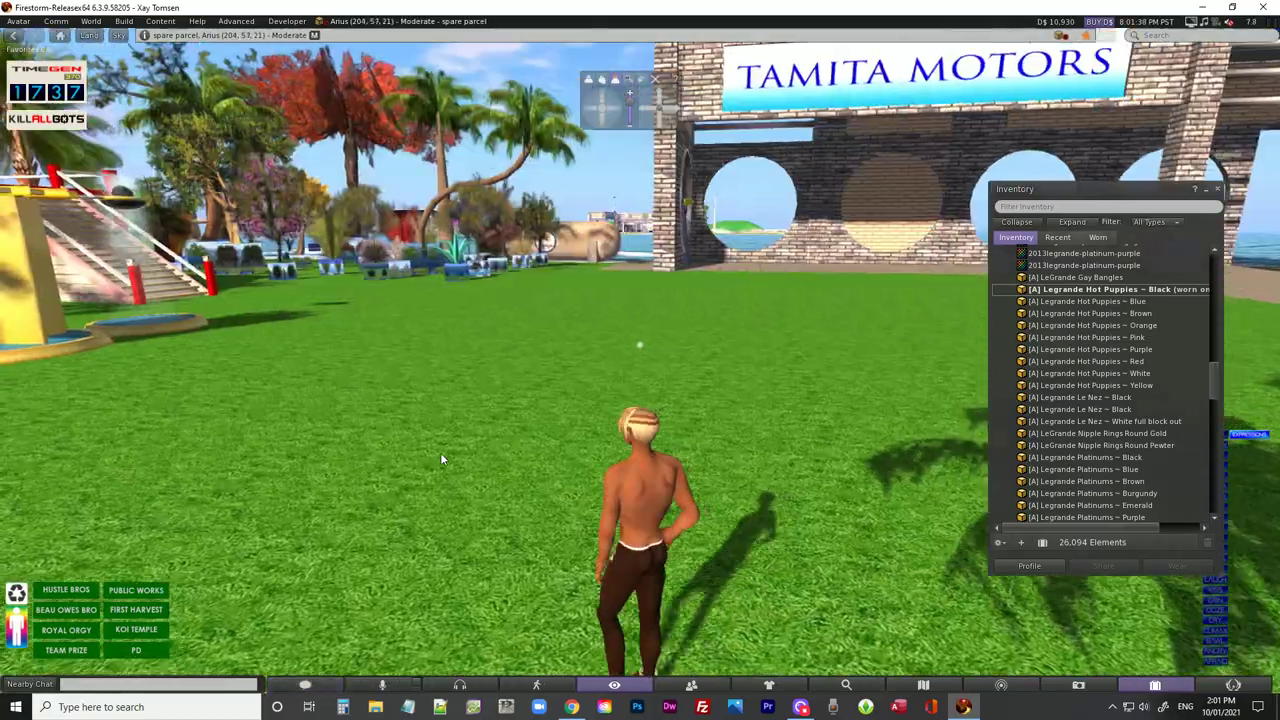
pyautogui.press('Left')
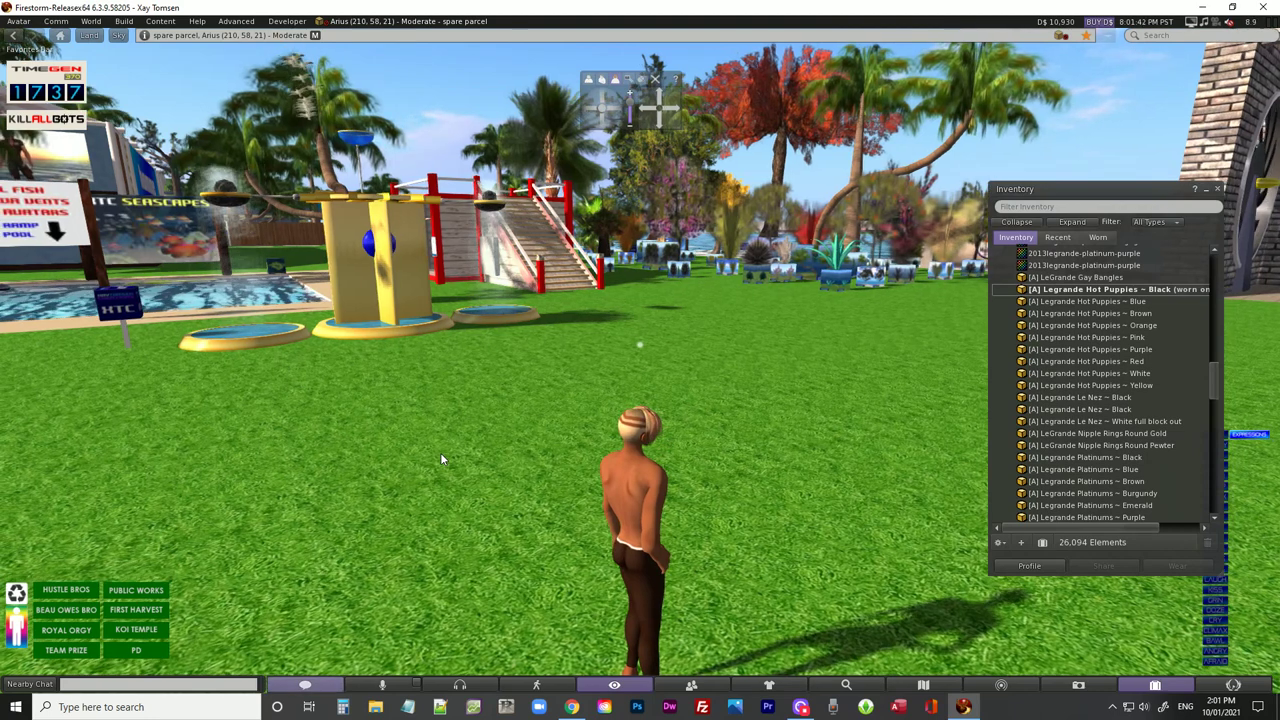
pyautogui.press('Left')
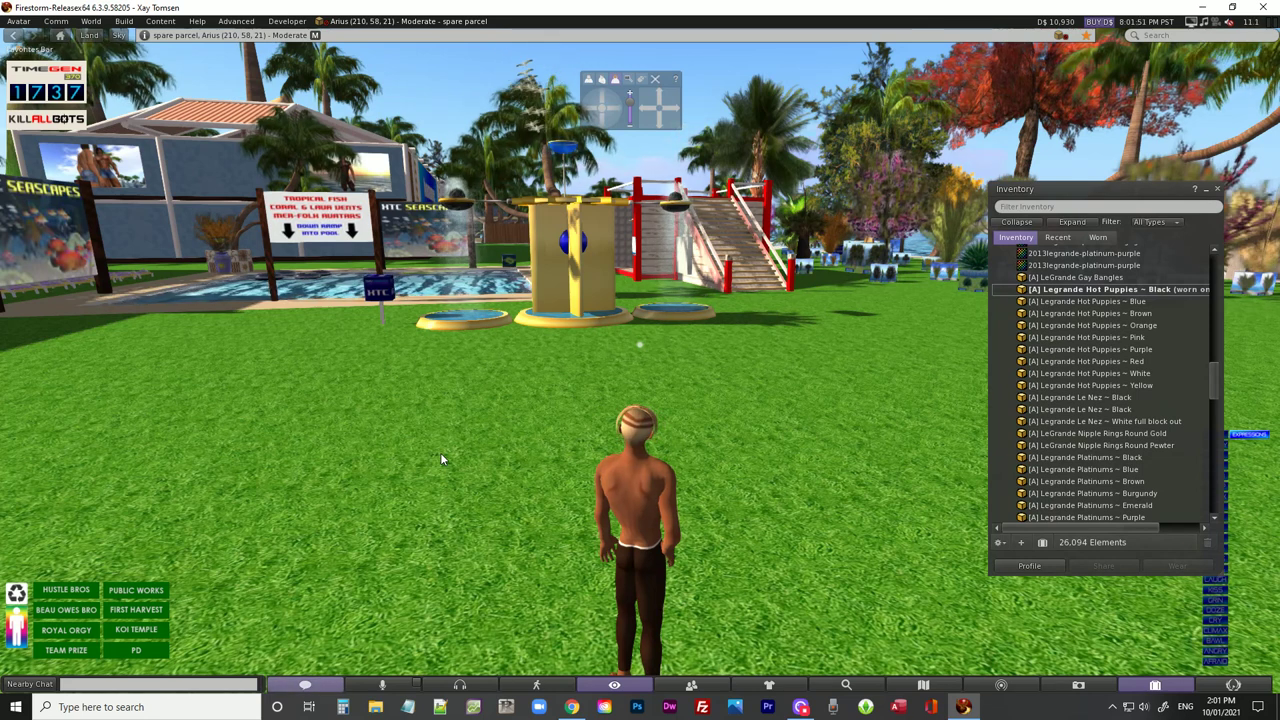
pyautogui.press('Right')
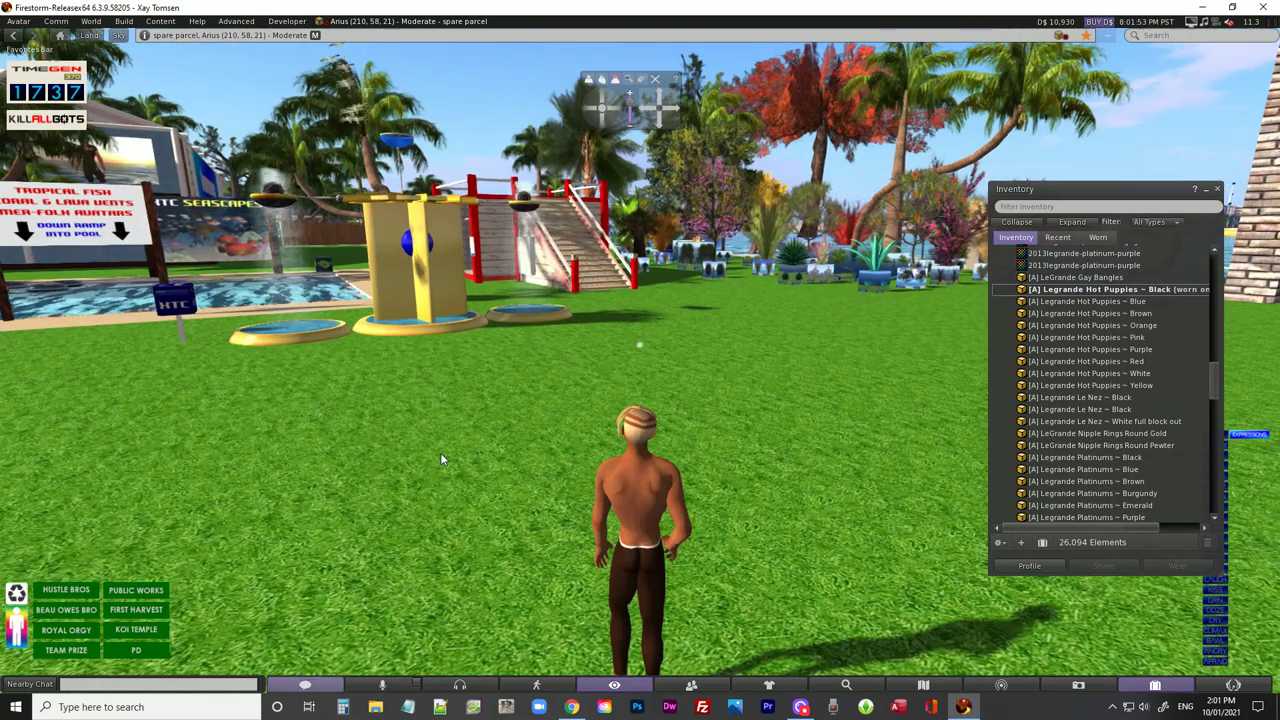
pyautogui.press('Right')
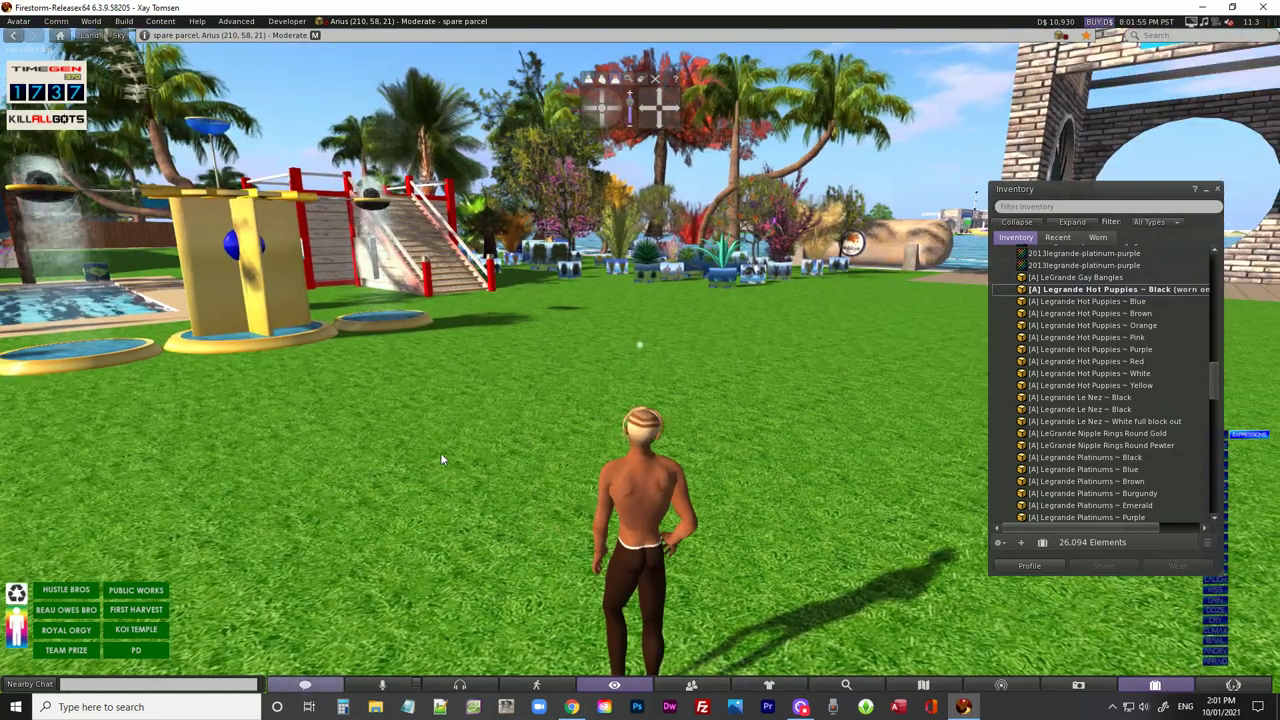